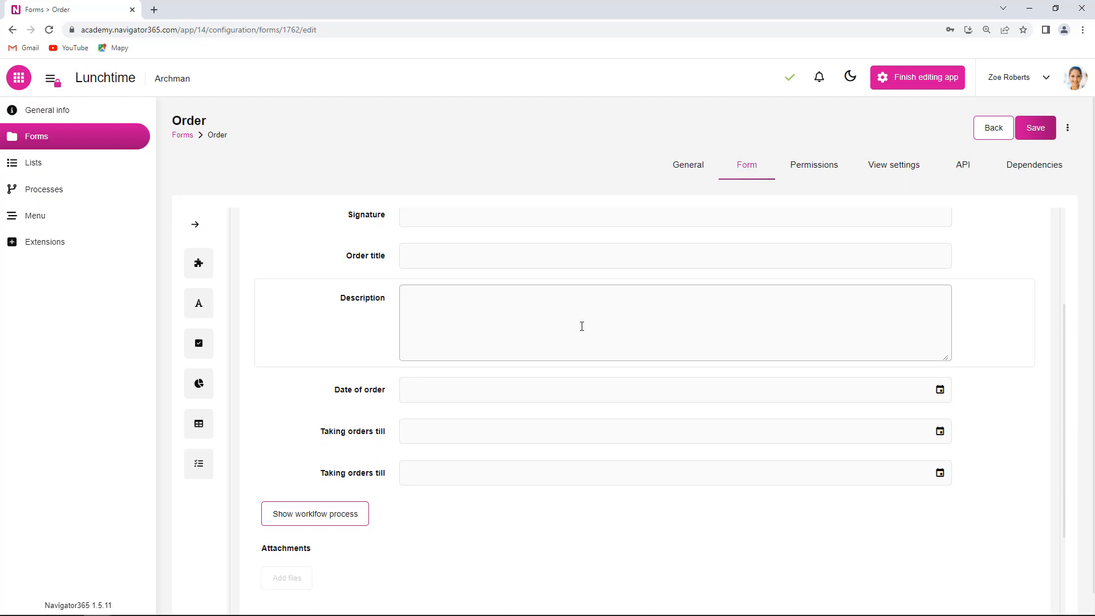
Add a Radio selection attribute to the Order form between Description and Date of order
click(195, 224)
click(341, 347)
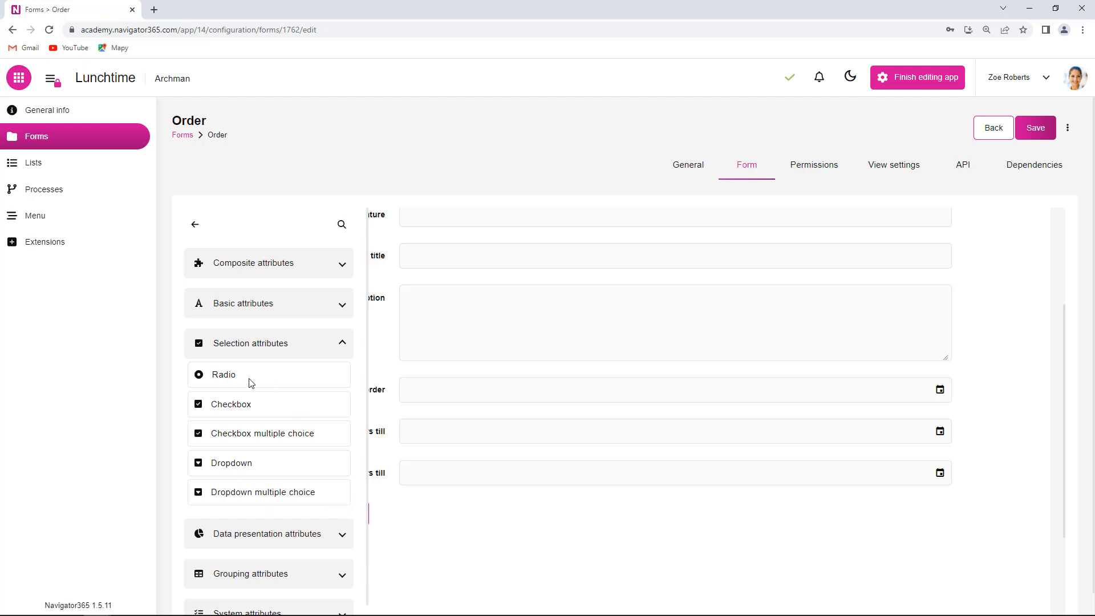
drag(240, 381, 411, 378)
Add a Checkbox attribute below the Radio attribute and a Dropdown attribute beneath it, above Date of order
click(199, 384)
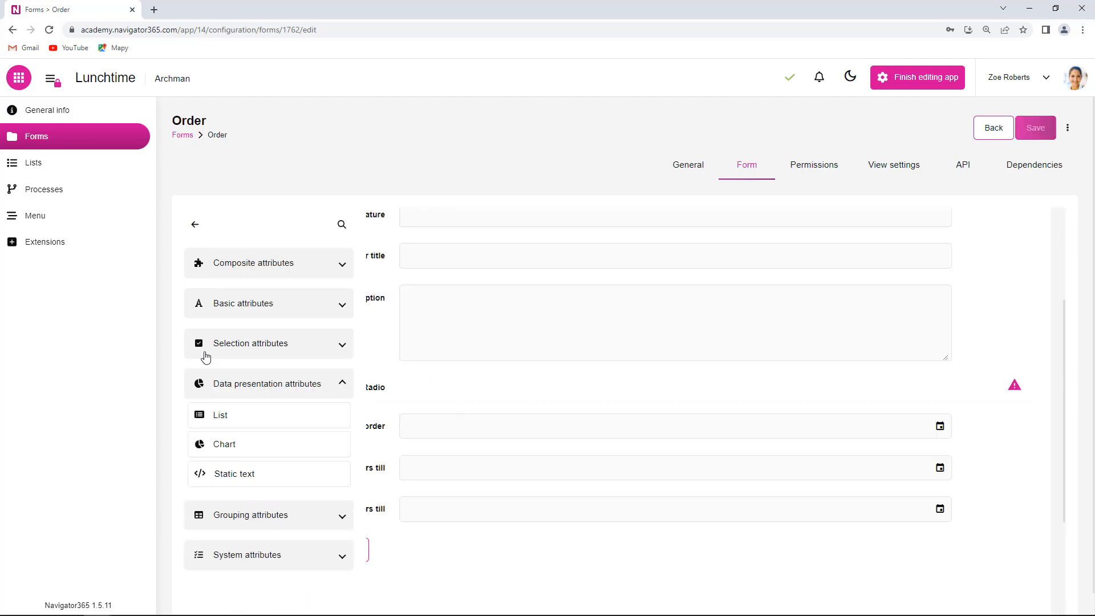
click(240, 345)
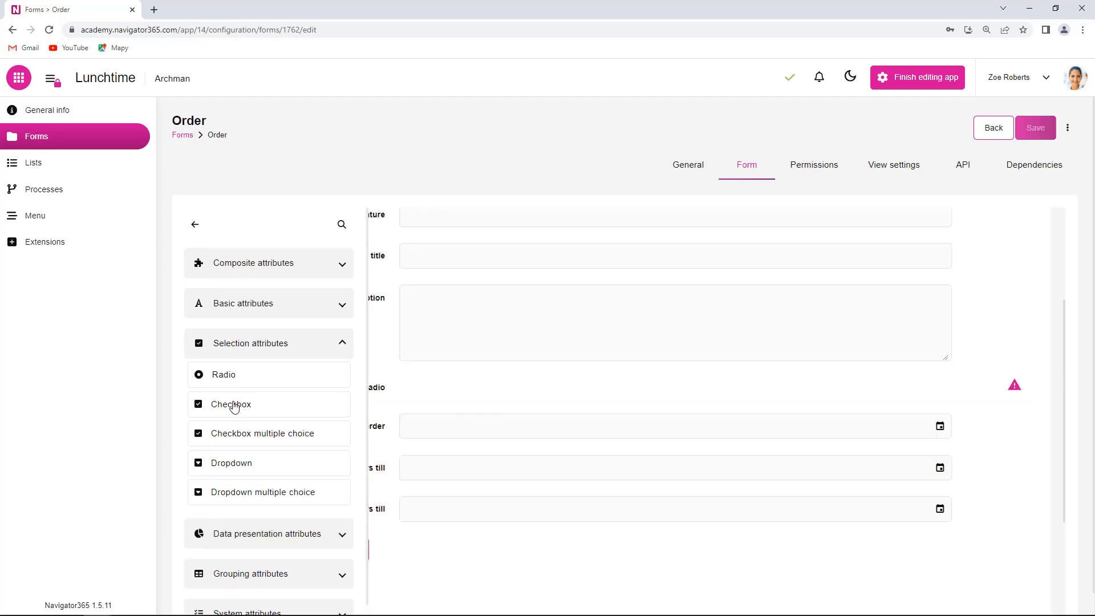
drag(234, 406, 374, 410)
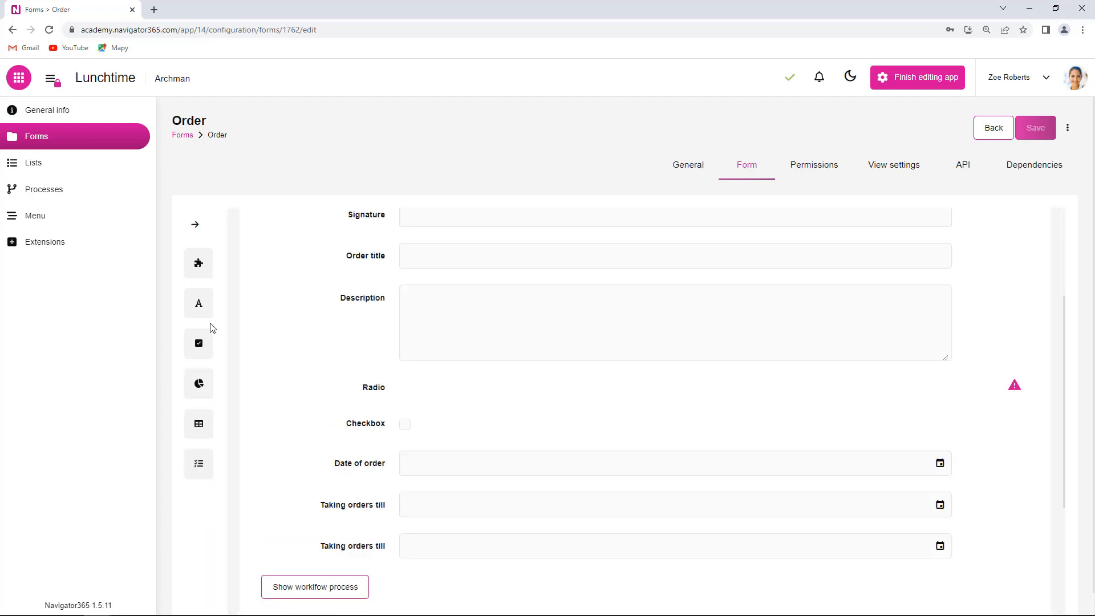
click(206, 353)
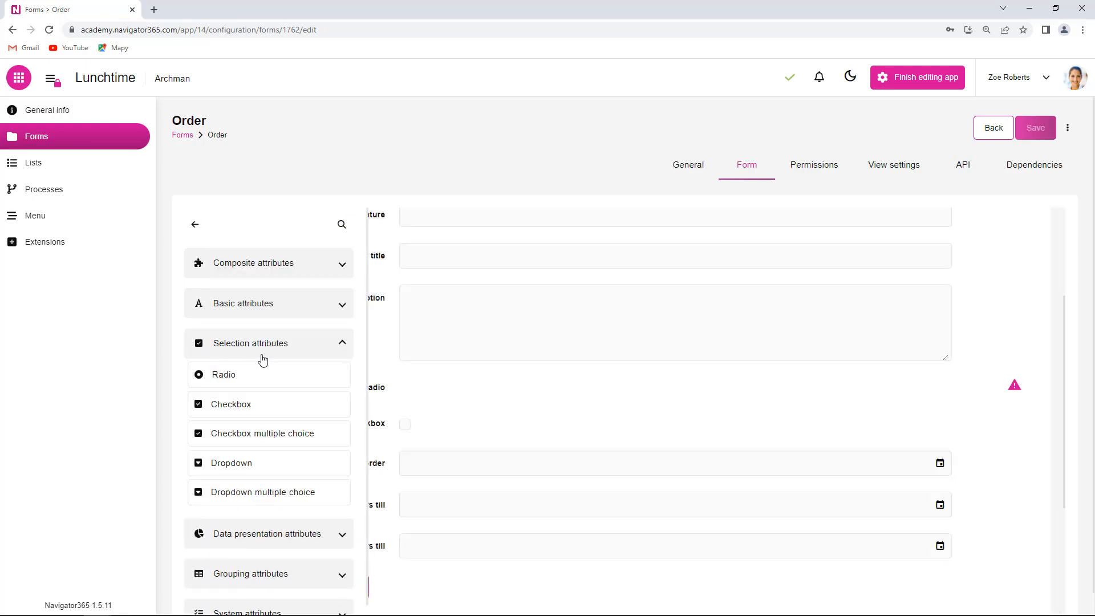
drag(246, 466, 433, 451)
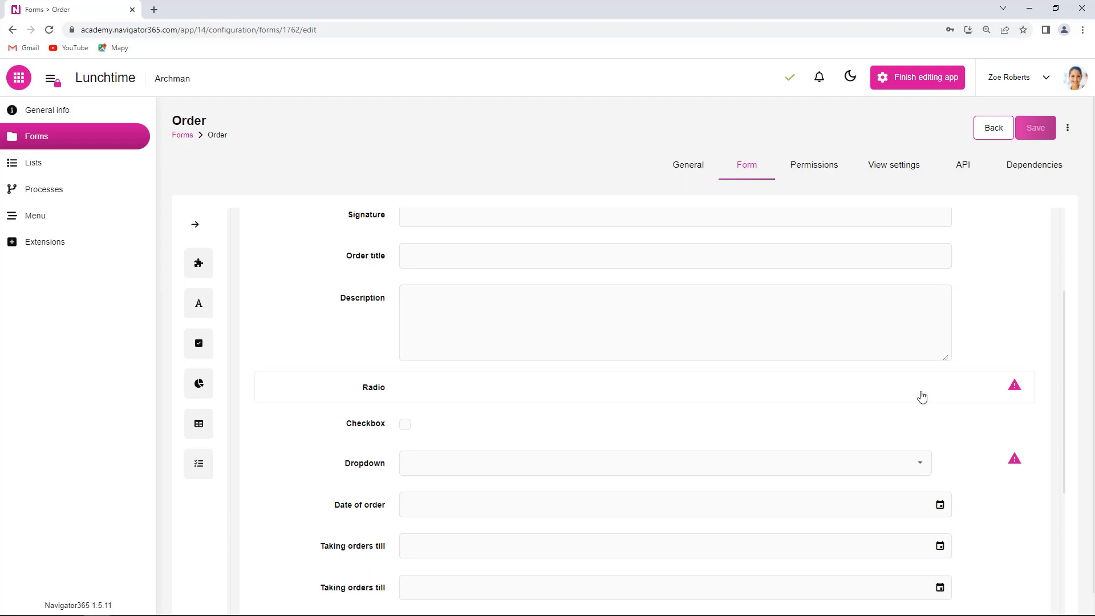
Set the Radio attribute's list orientation to Horizontal orientation
click(922, 395)
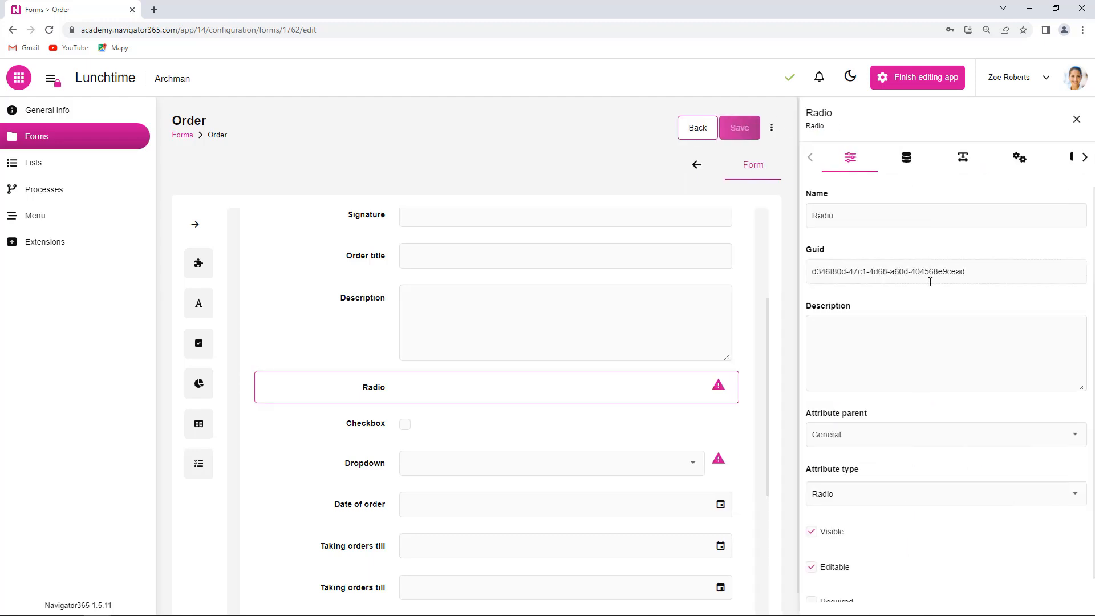
scroll(924, 367, down, 1)
scroll(924, 365, up, 1)
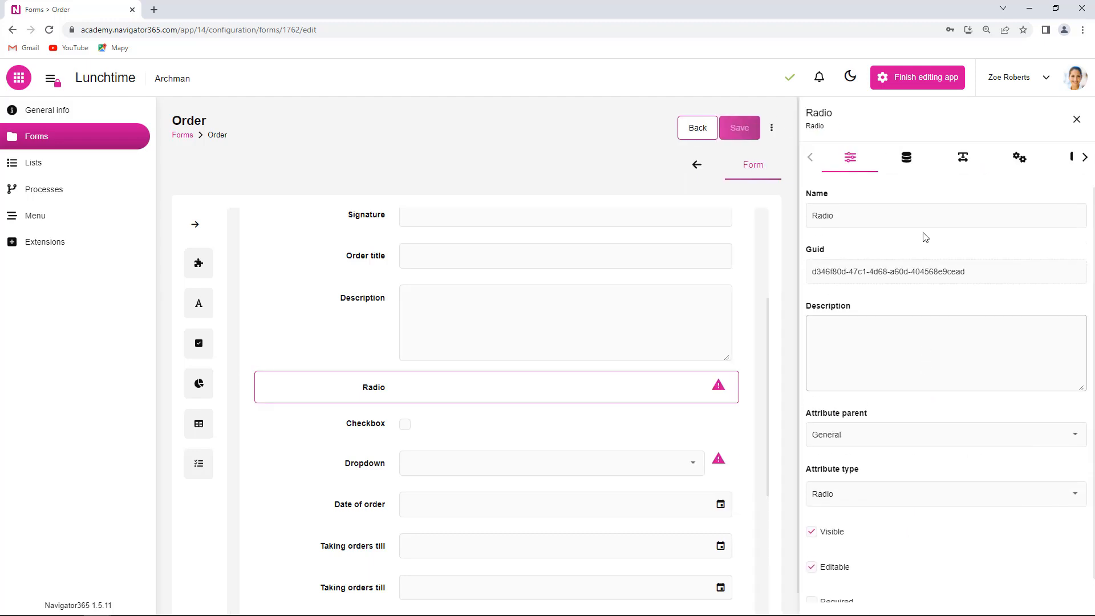
click(1019, 160)
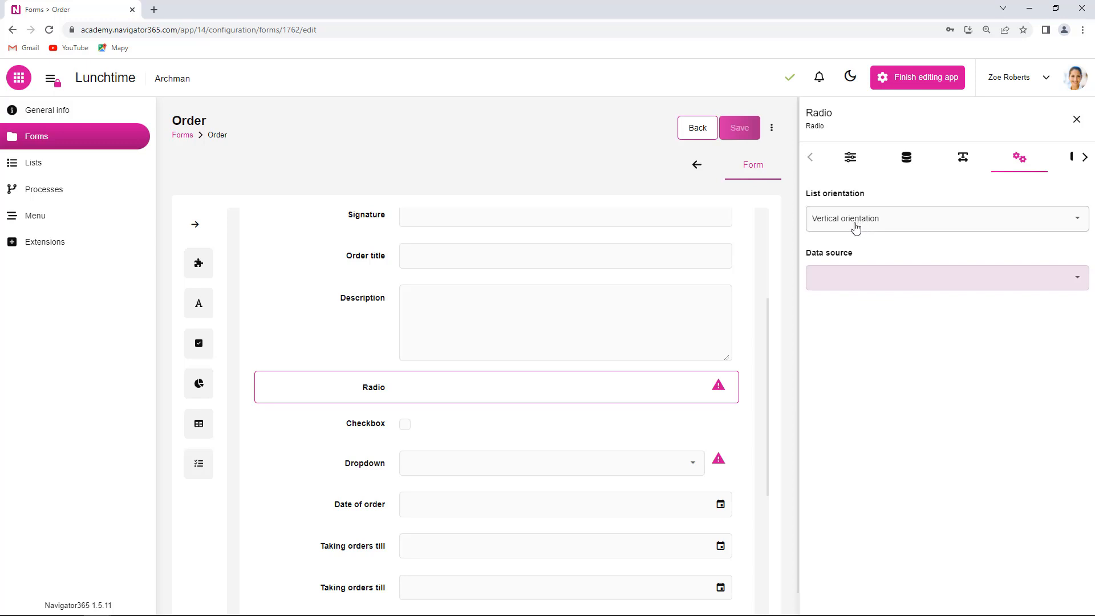
click(1076, 220)
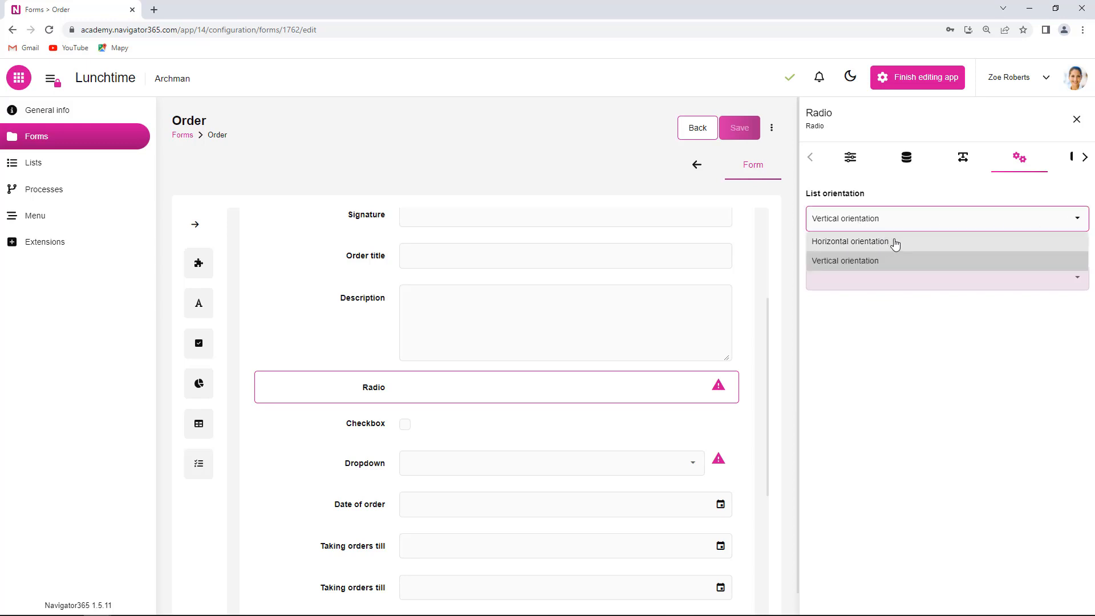
click(894, 243)
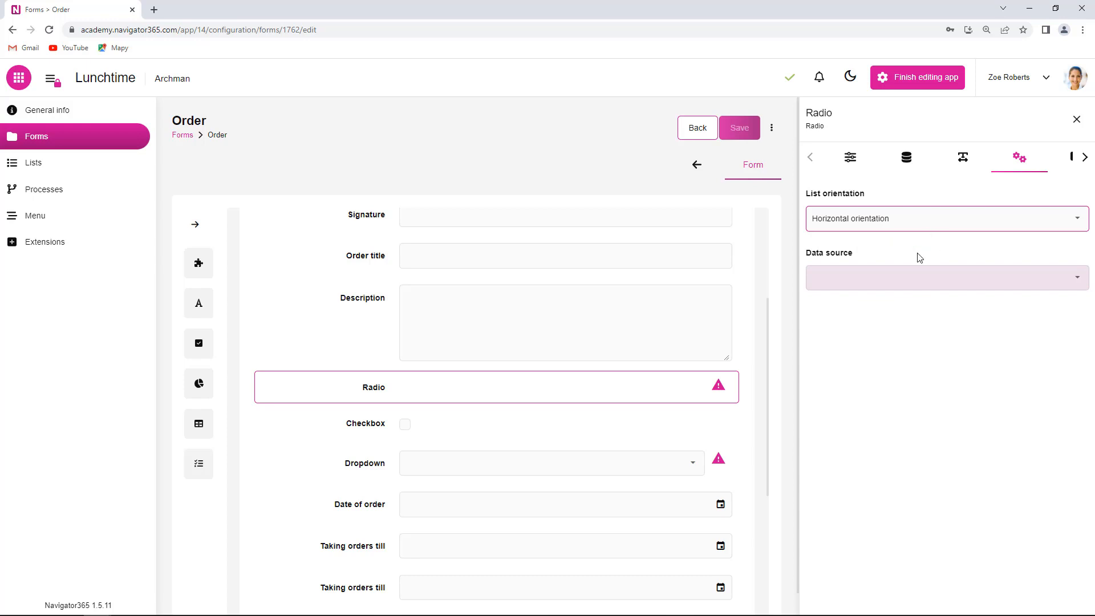
Set the Radio attribute's data source to Dictionary and define two options, Yes and No
click(1075, 277)
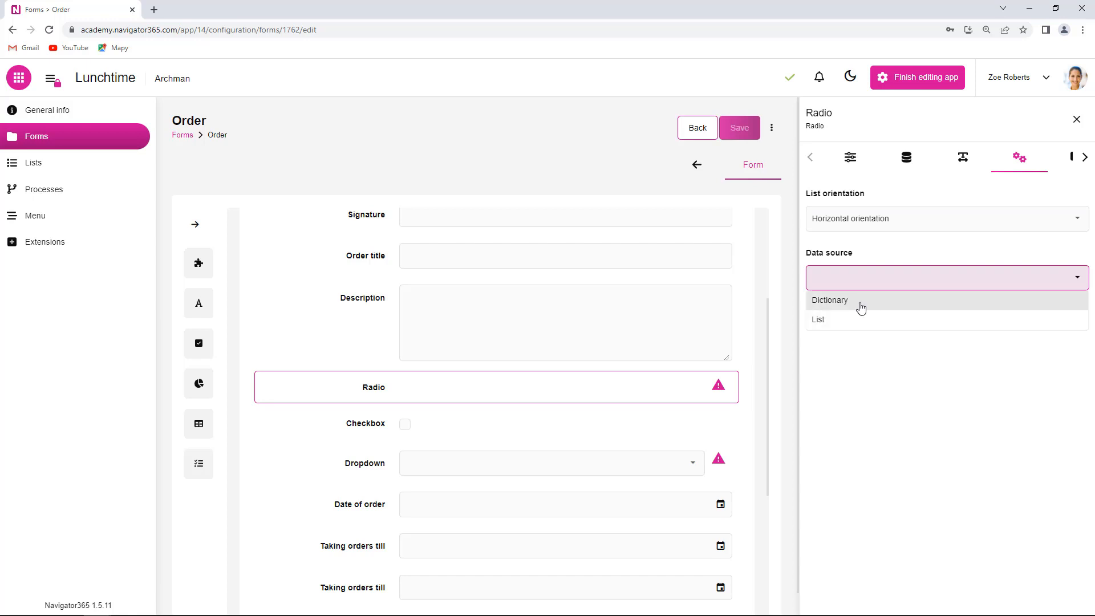
click(858, 301)
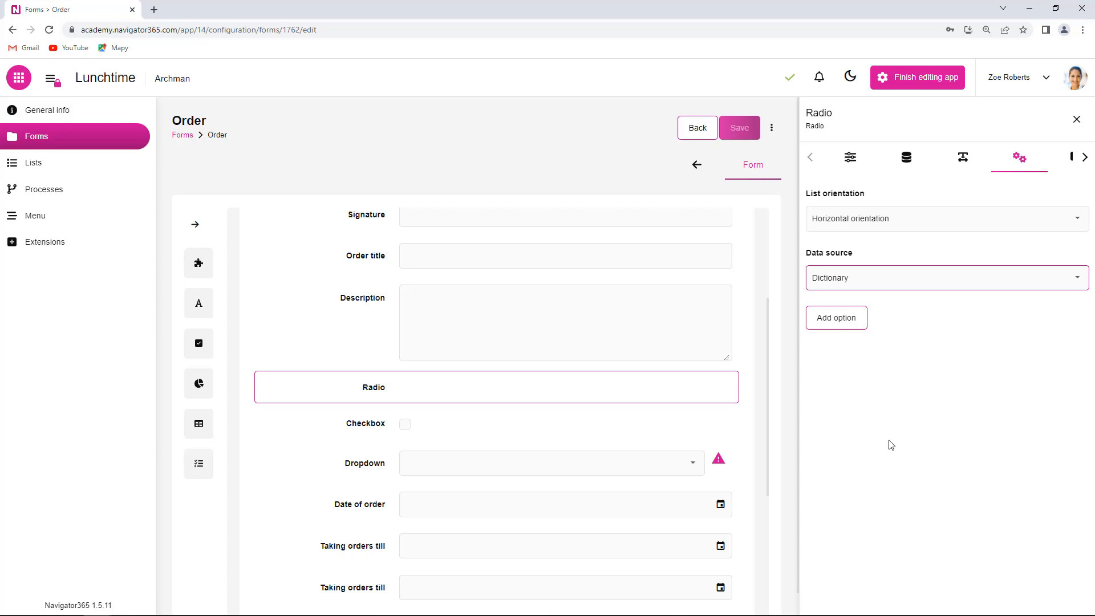
click(834, 315)
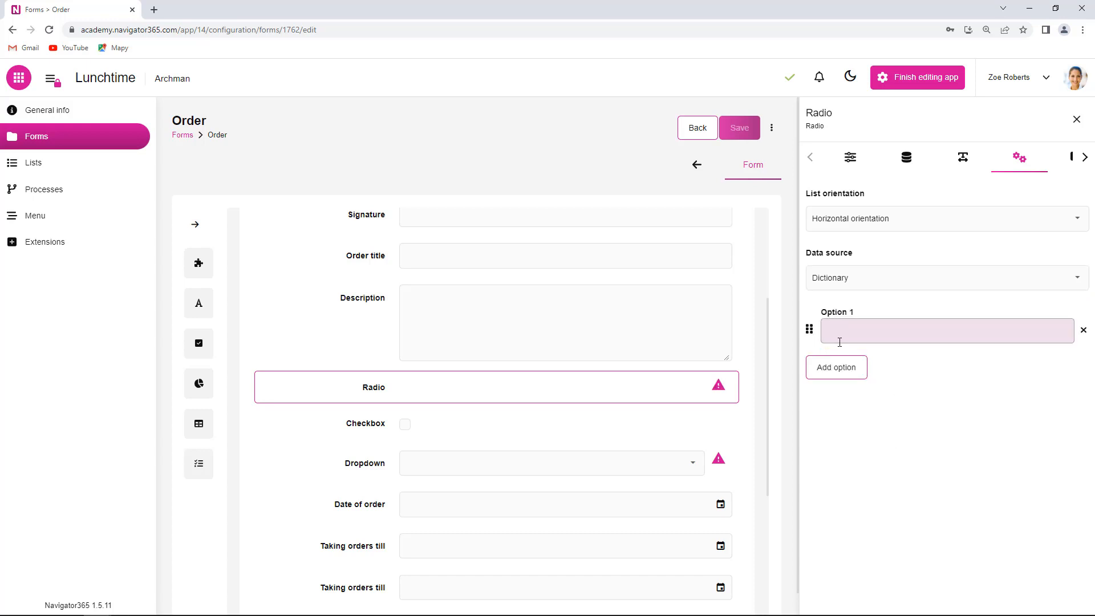
click(841, 368)
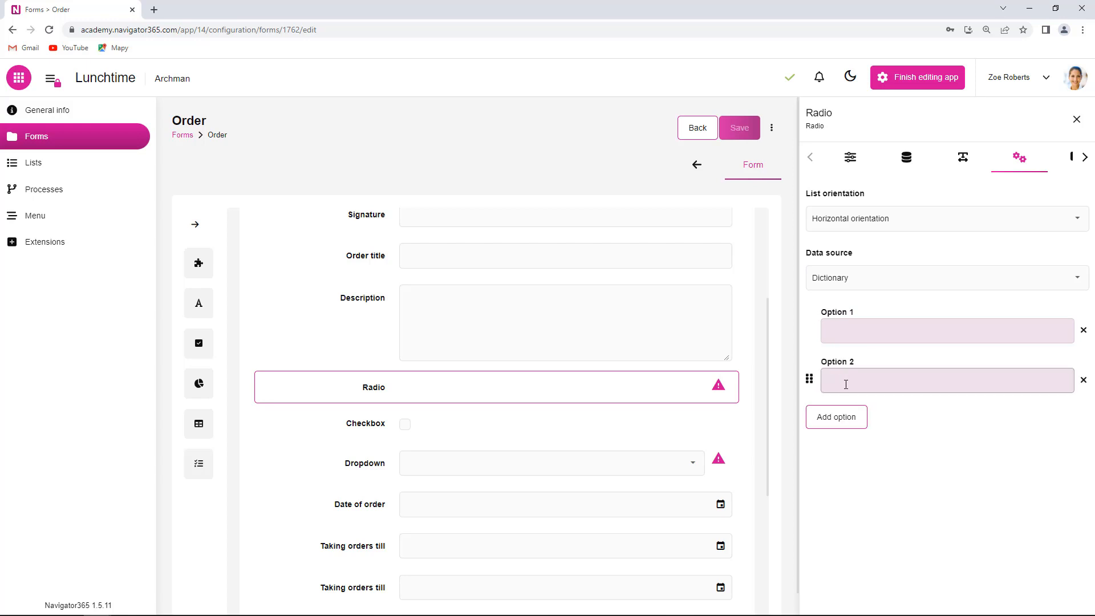
click(857, 337)
text(Yes)
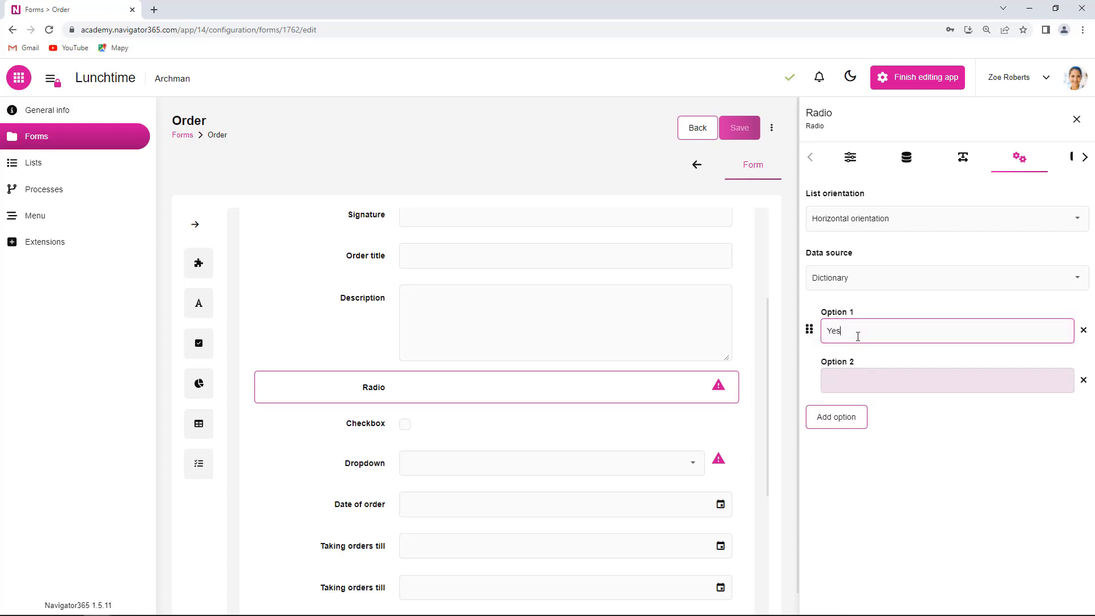
click(876, 381)
text(No)
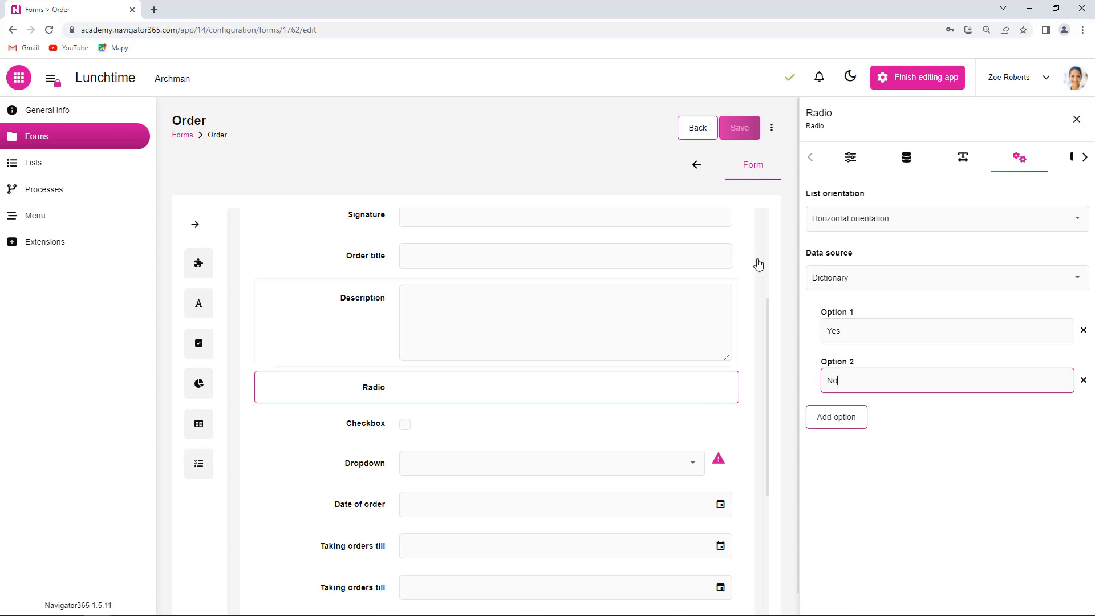
Rename the Radio attribute as "Company lunch meeting?"
click(849, 160)
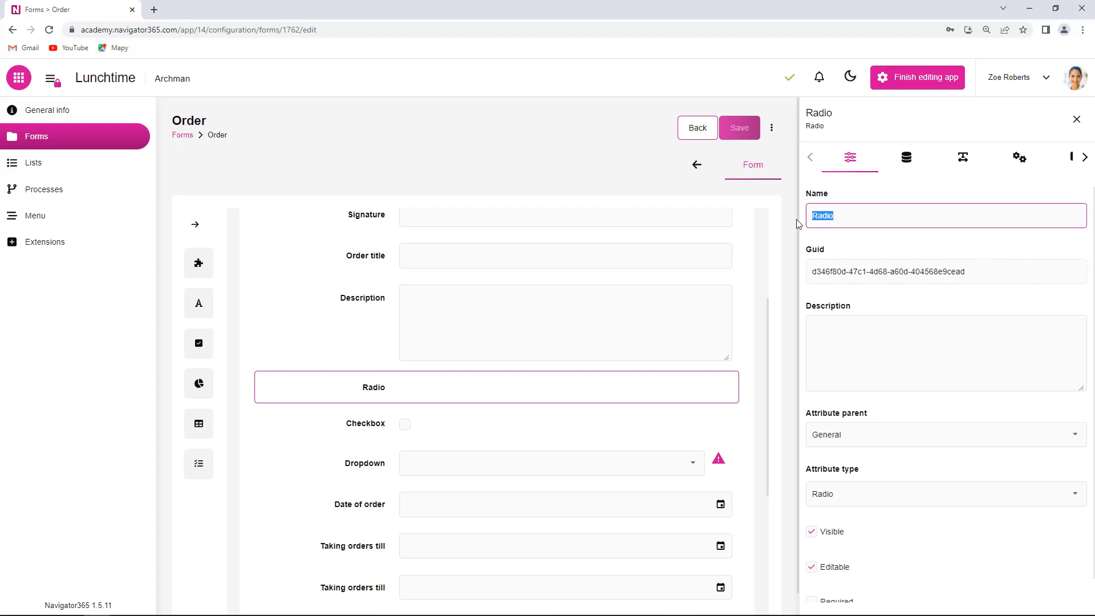
text(Com)
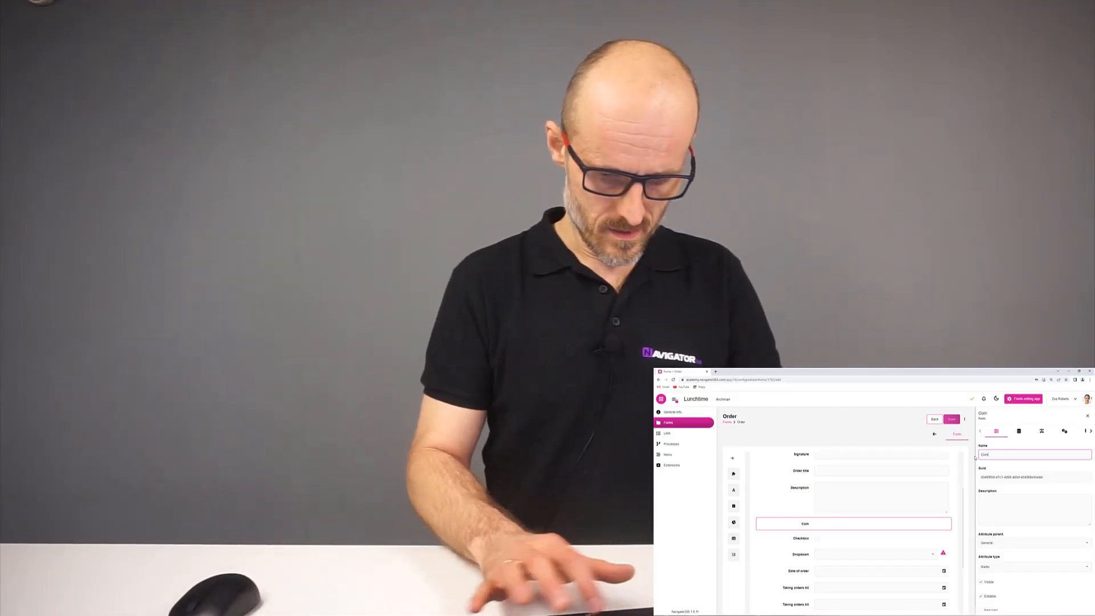
text(pany lunch me)
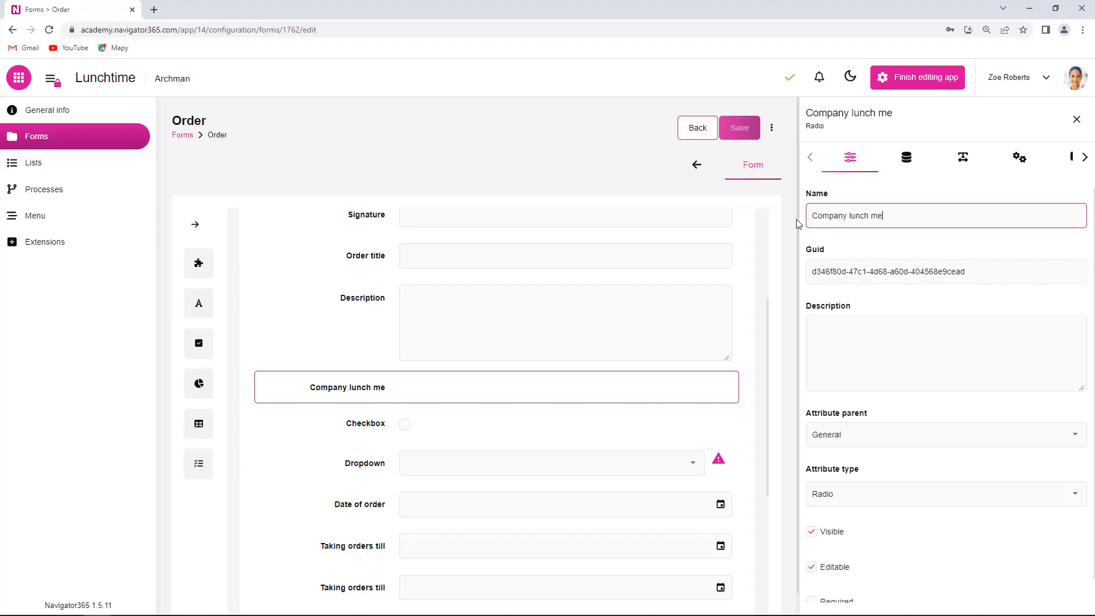
text(eting?)
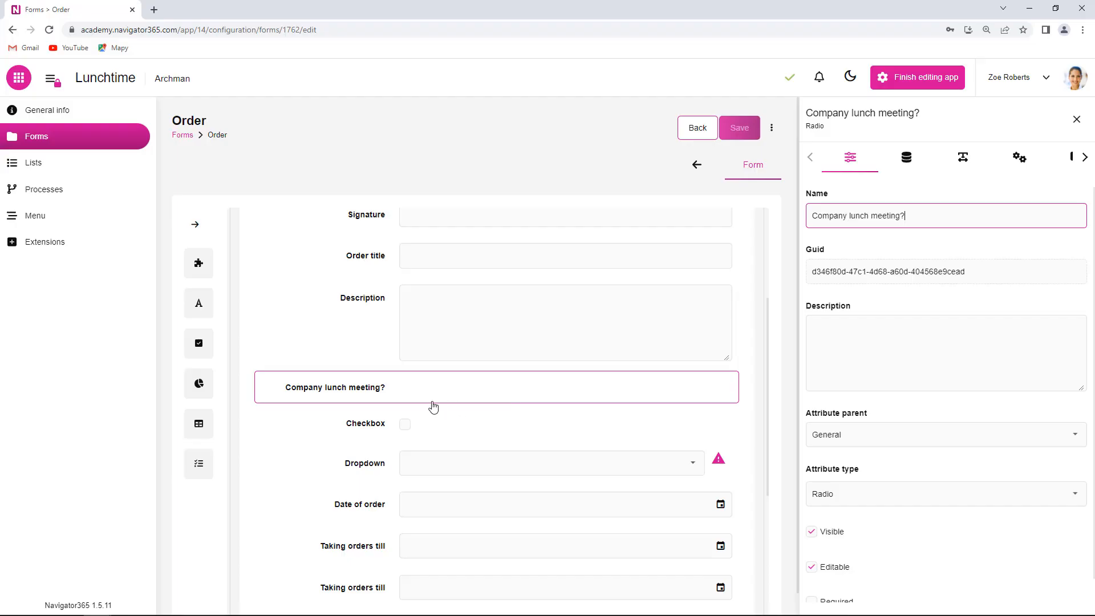
scroll(888, 465, down, 1)
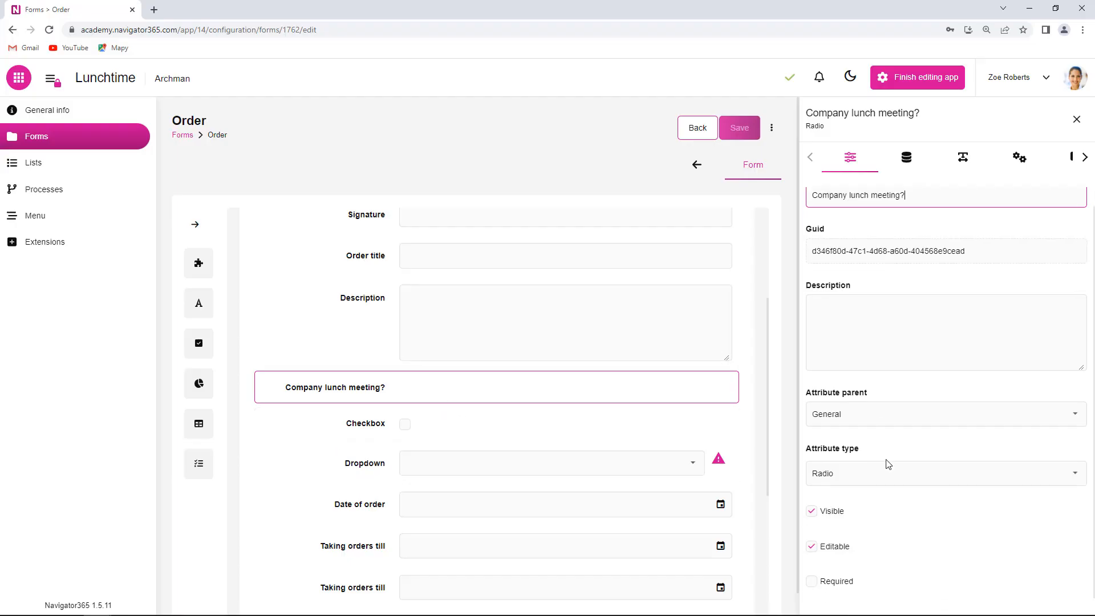
scroll(890, 499, up, 1)
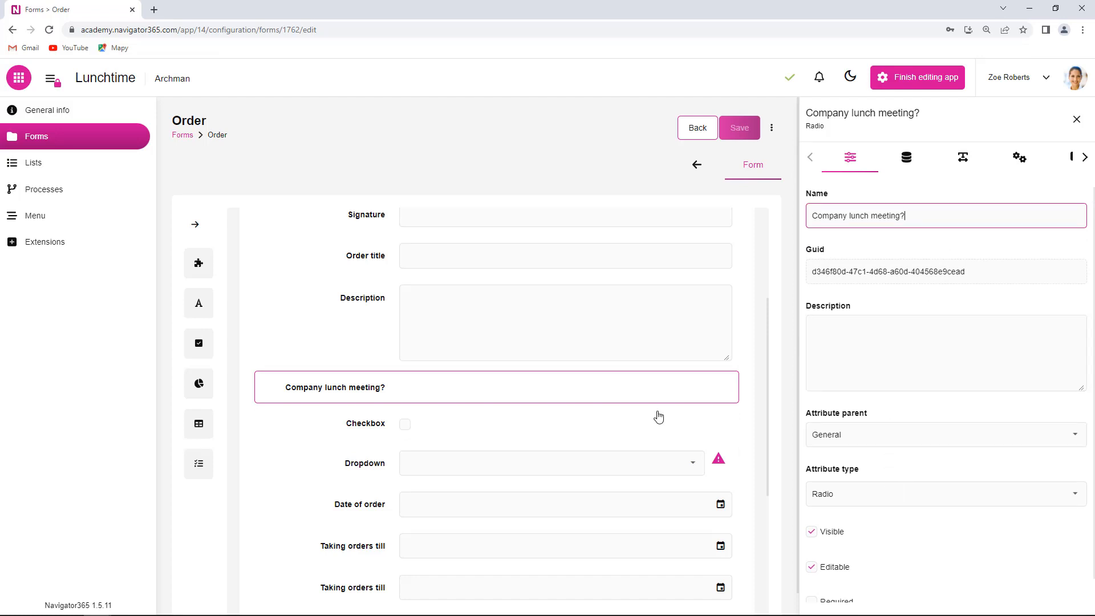
Rename the Checkbox attribute as "Company's expense"
click(369, 430)
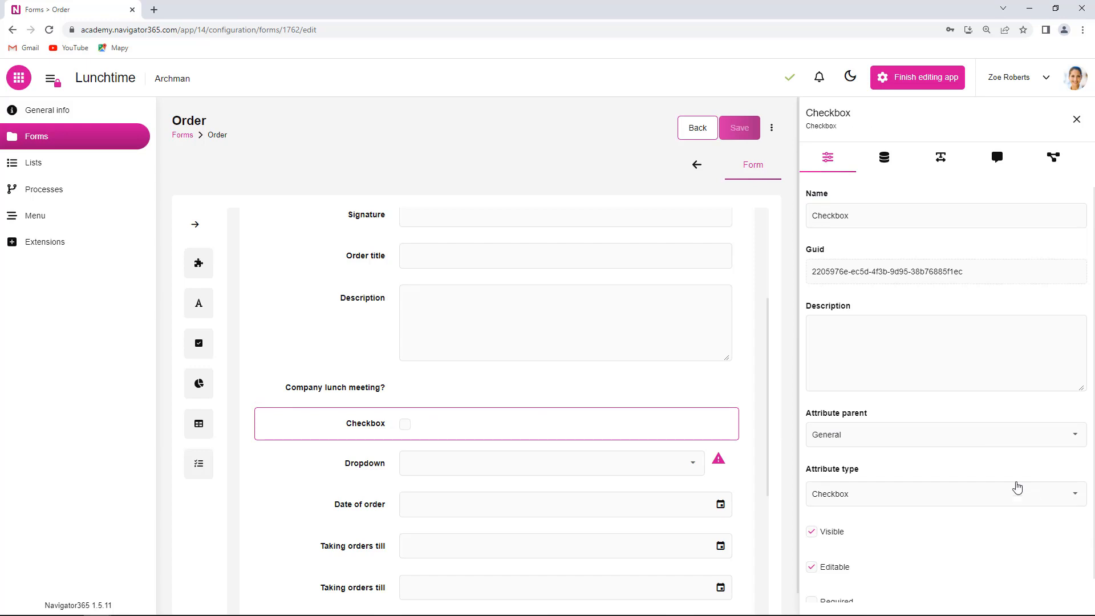
click(882, 217)
drag(882, 217, 804, 223)
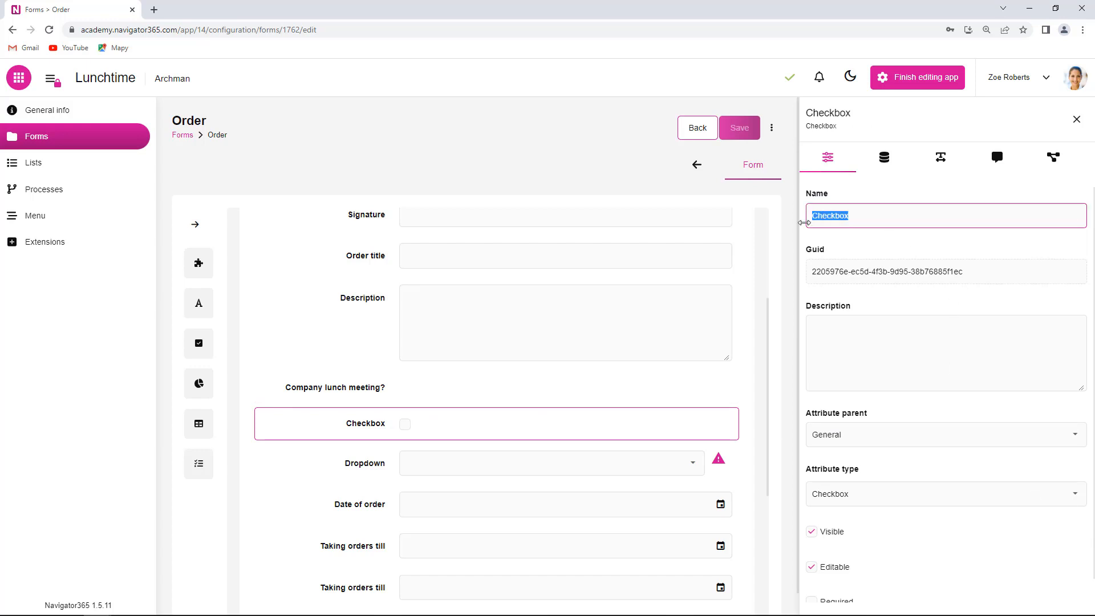
text(Company)
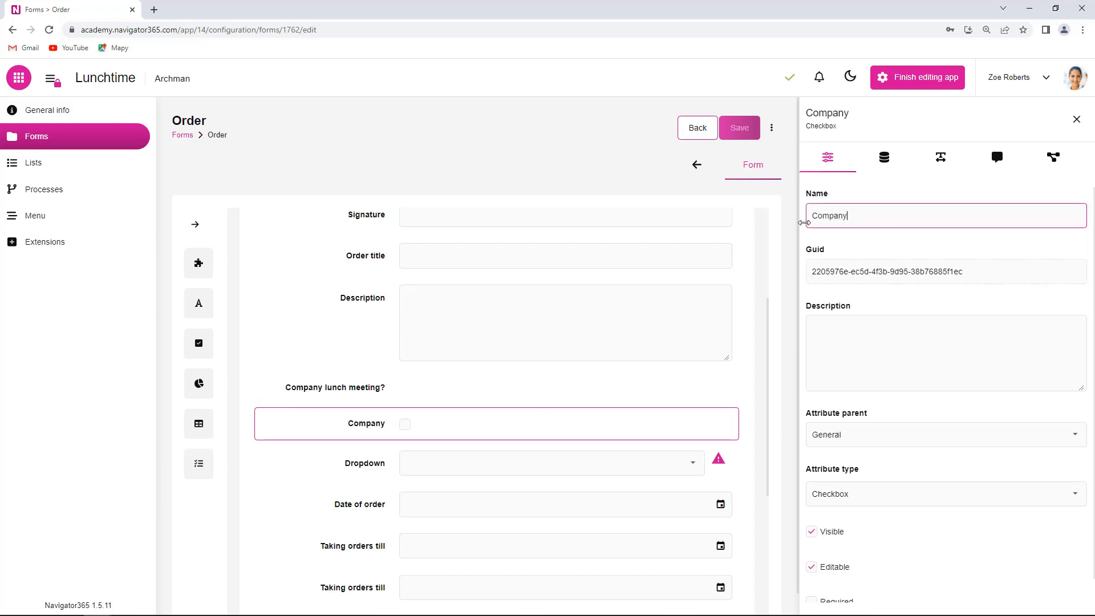
text('s expense)
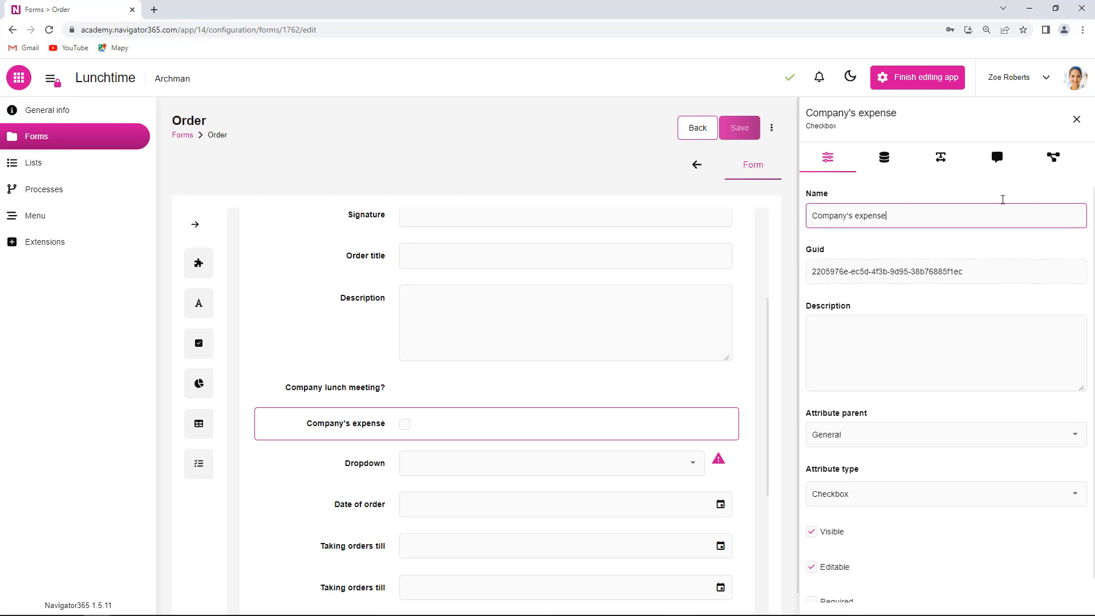
scroll(919, 353, down, 1)
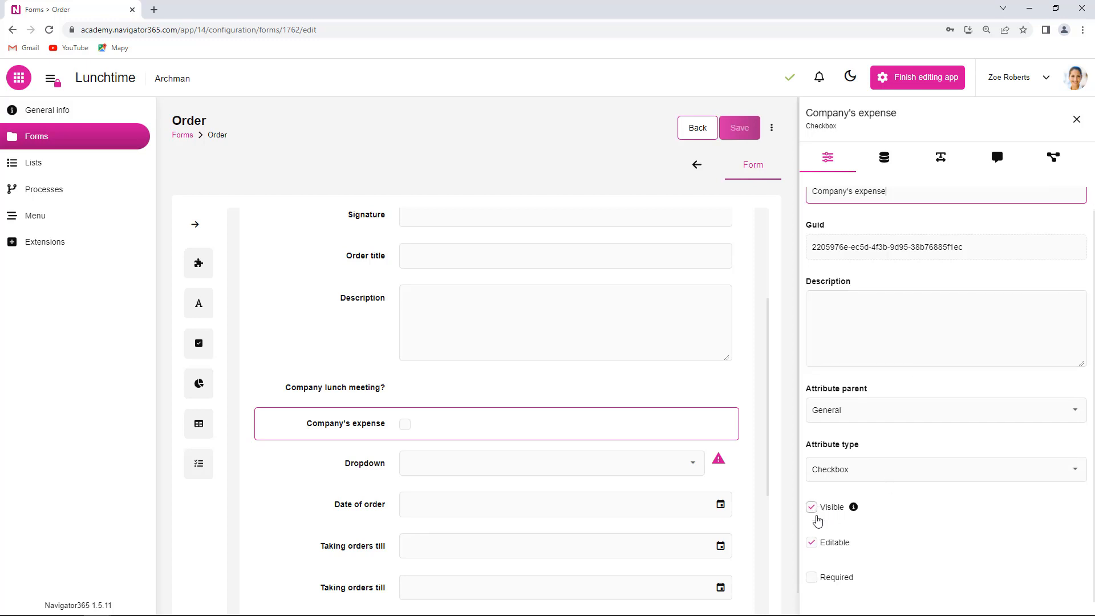
scroll(882, 543, up, 1)
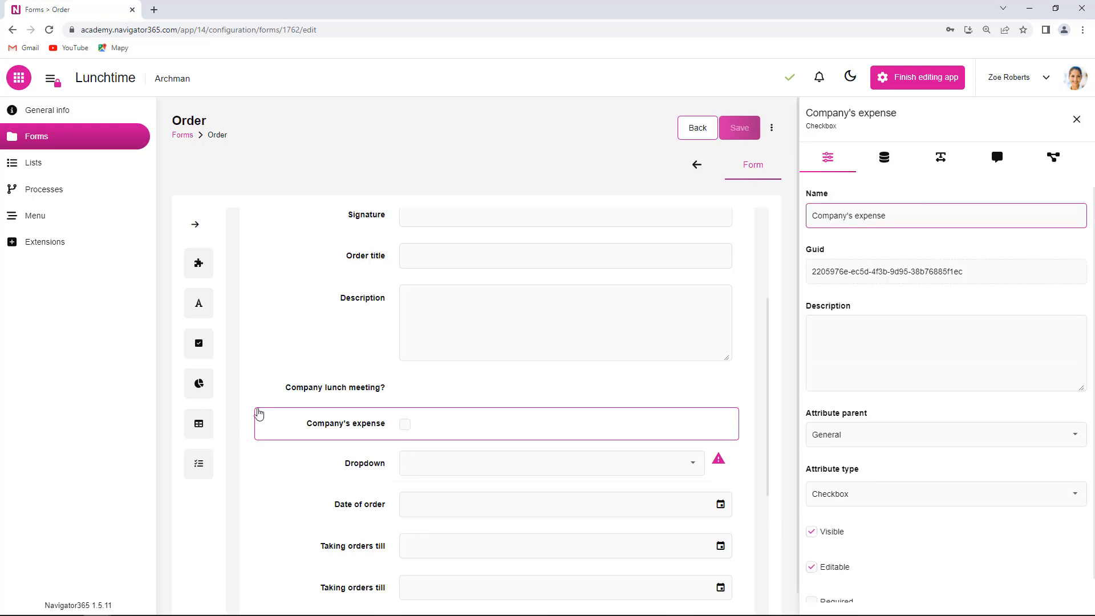
Set the Dropdown attribute's data source to List, using the All users list and its Full name column
scroll(316, 459, down, 1)
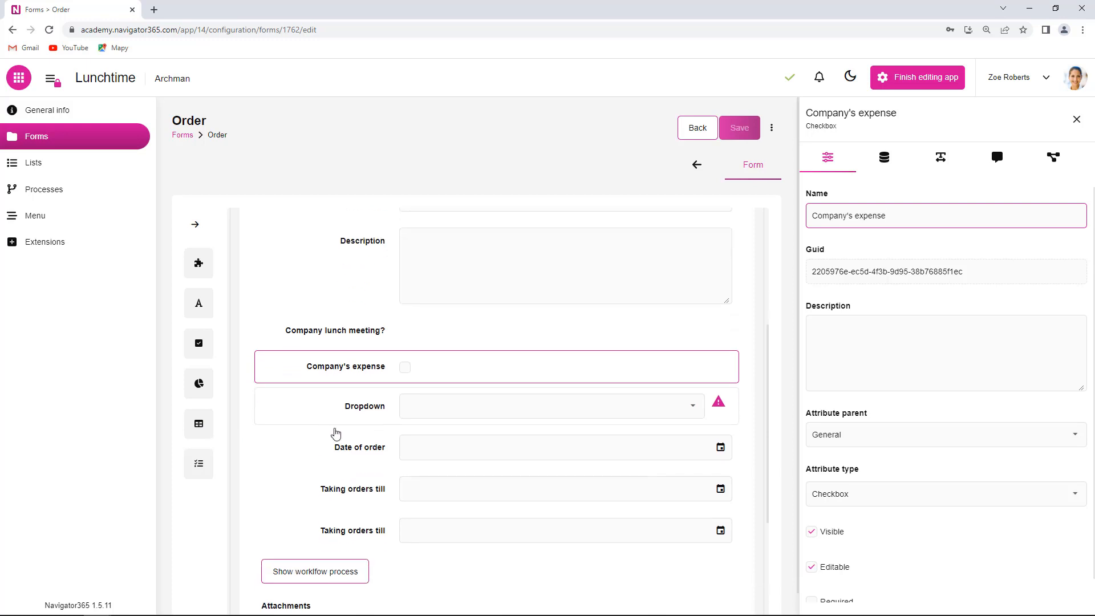
click(349, 409)
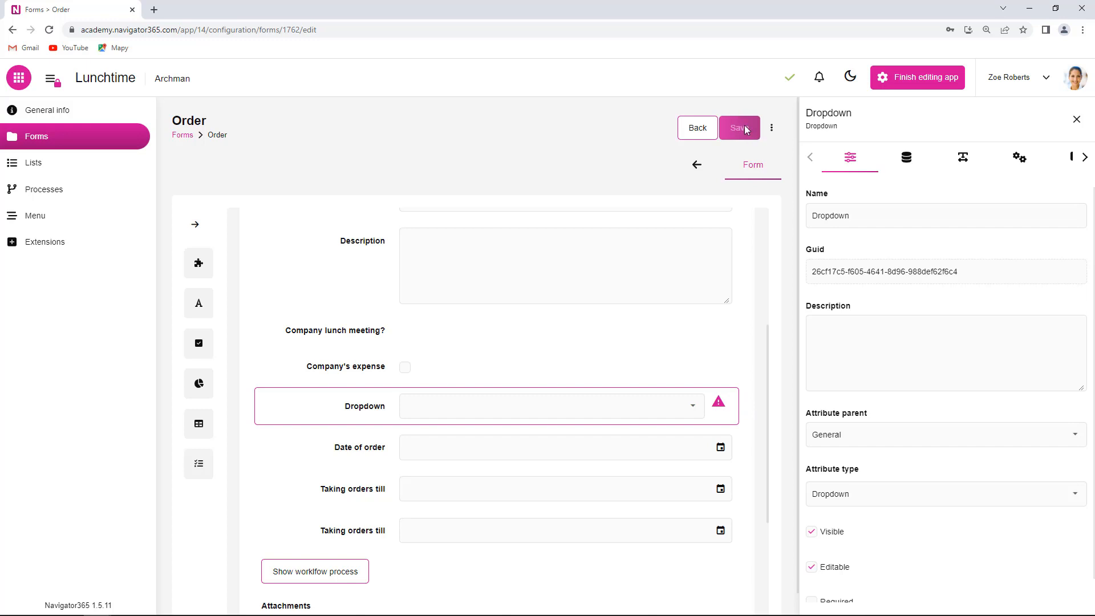
scroll(860, 415, down, 1)
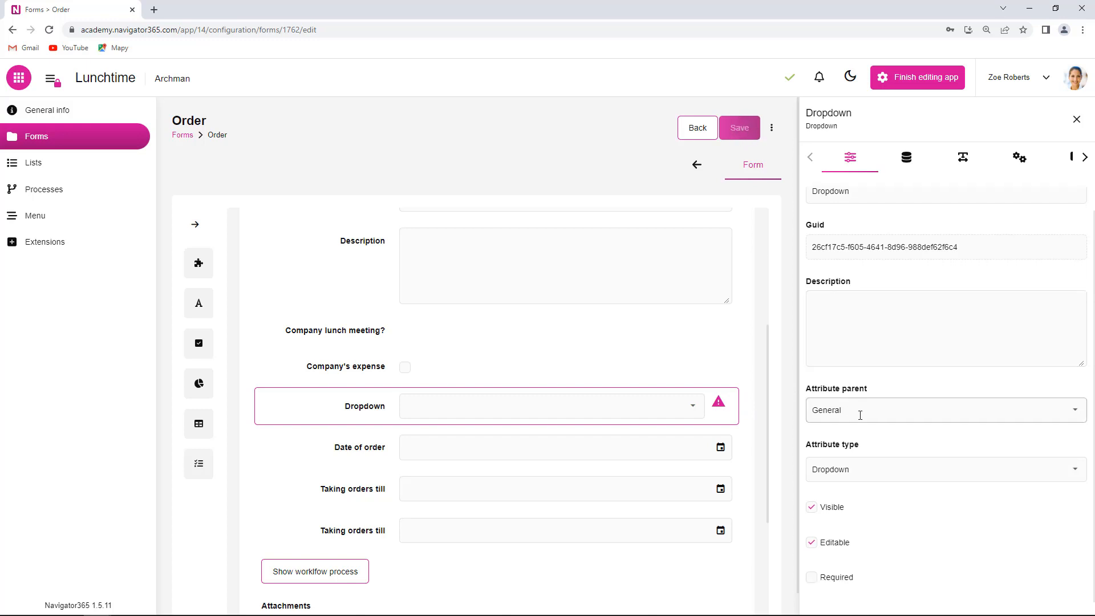
scroll(859, 302, up, 1)
click(1019, 158)
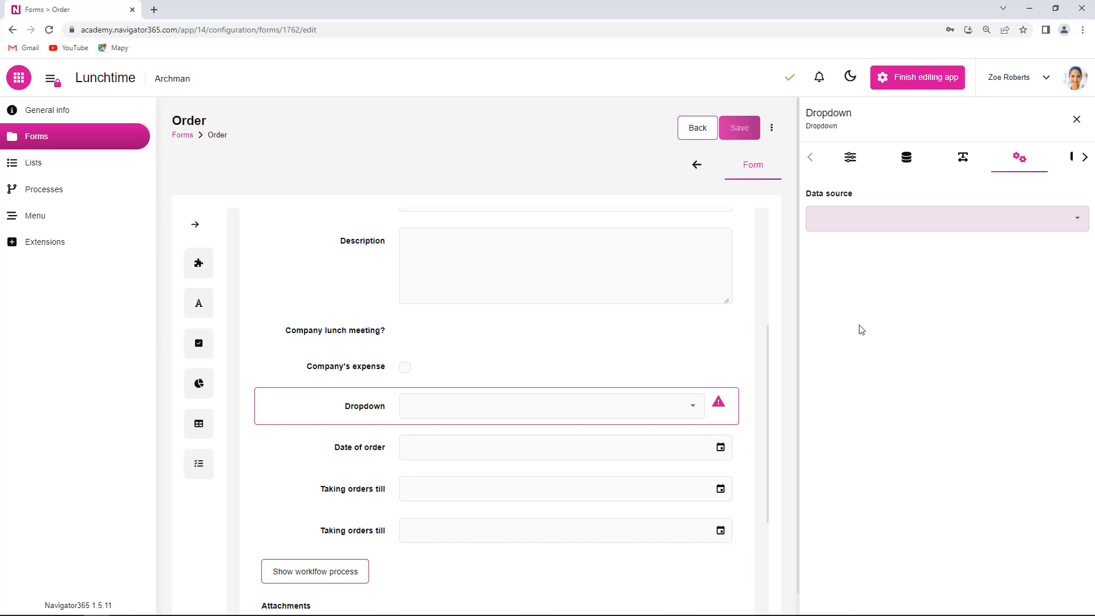
click(1075, 217)
click(863, 262)
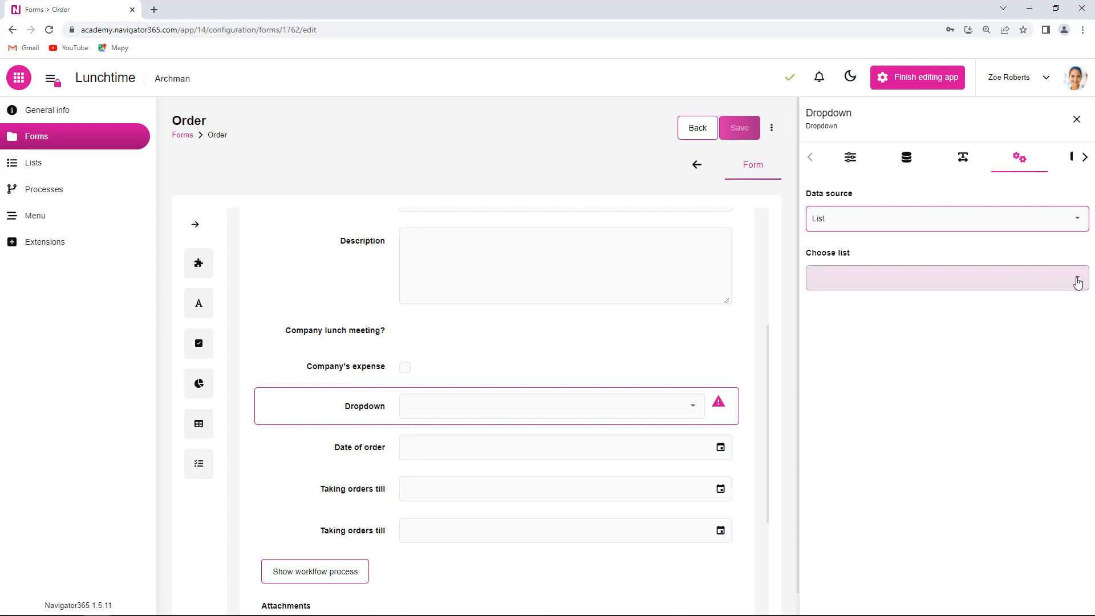
click(1078, 282)
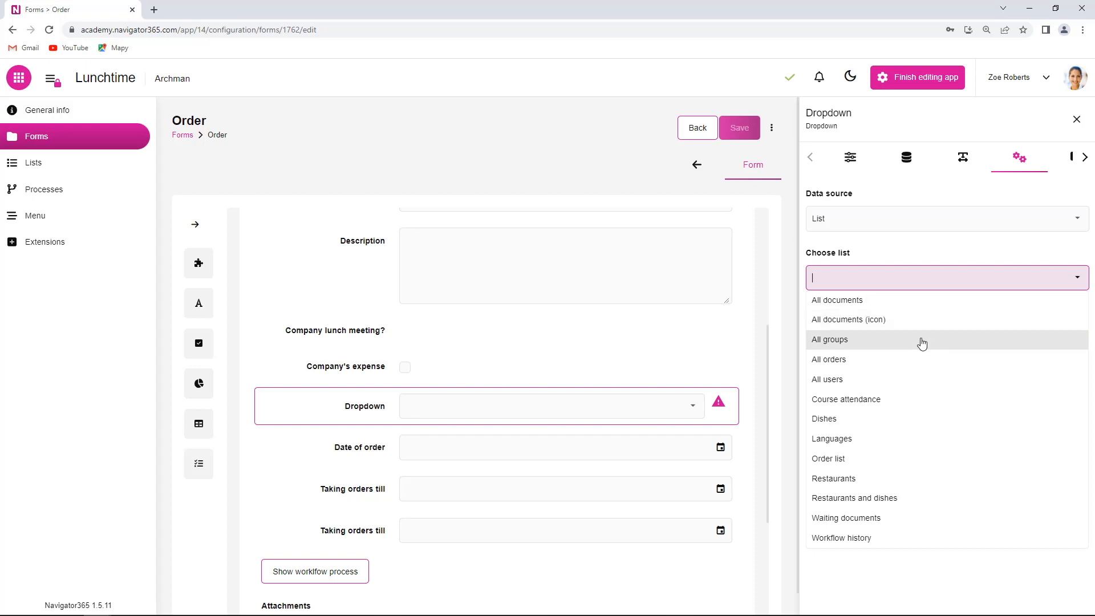
click(855, 381)
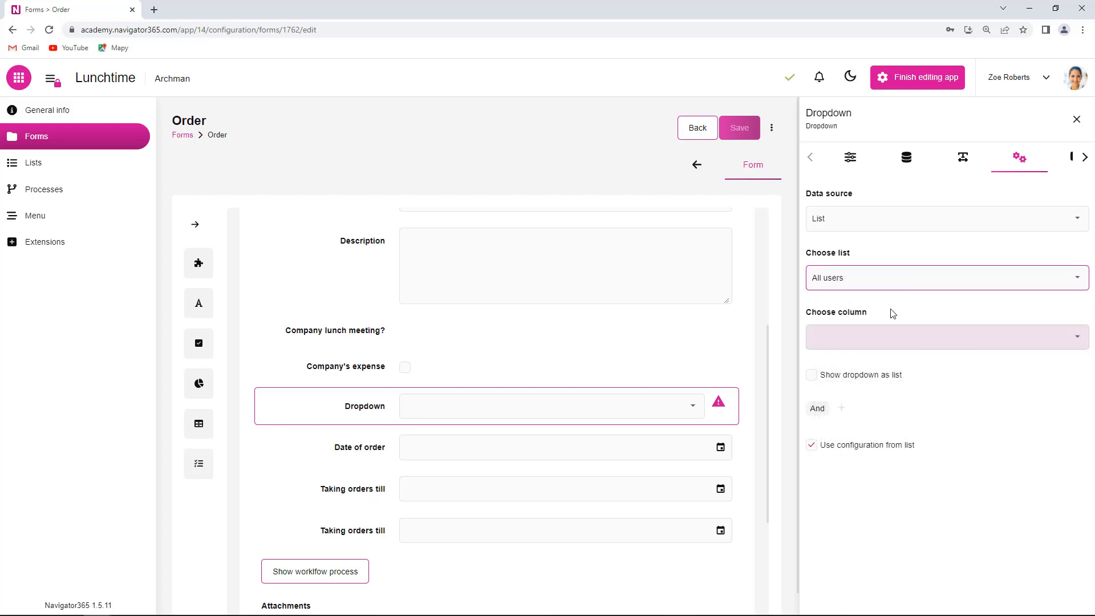
click(1078, 337)
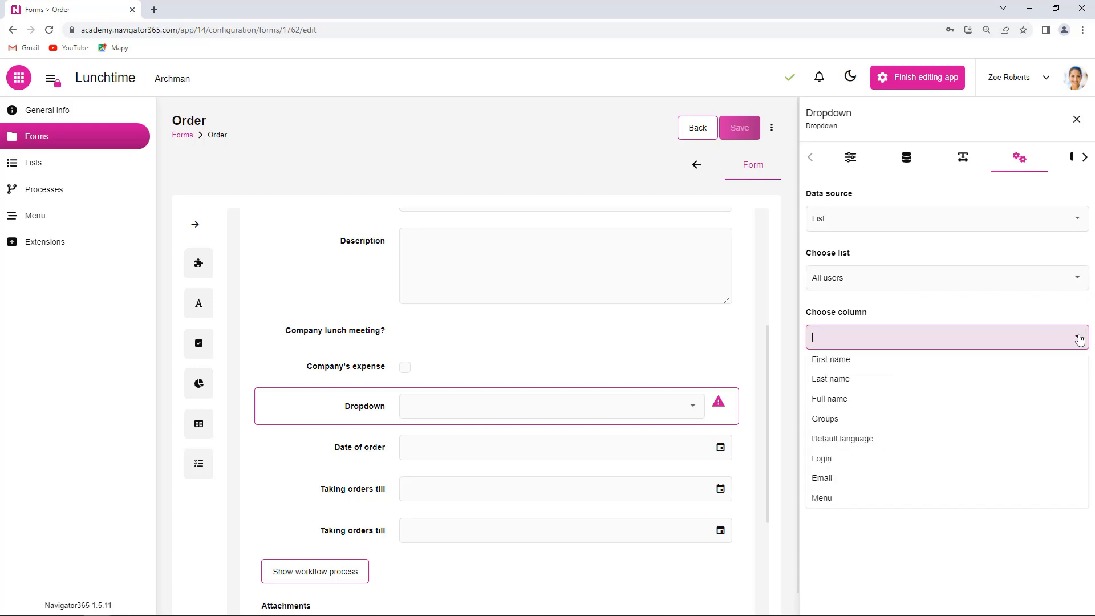
click(854, 399)
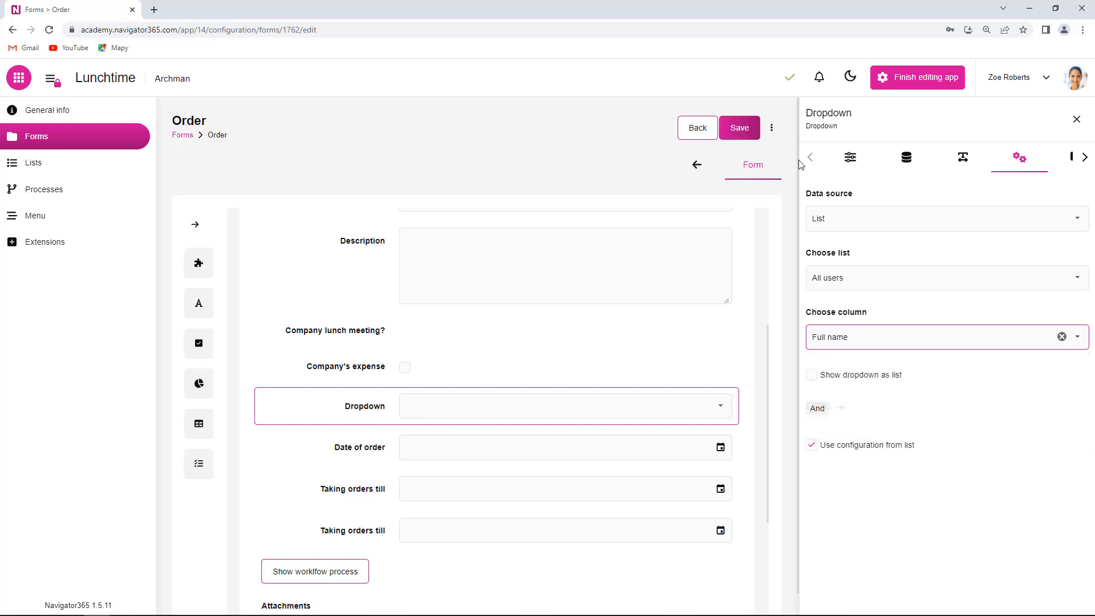
Save the Order form and rename the Dropdown attribute as "Person responsible"
click(748, 135)
click(748, 135)
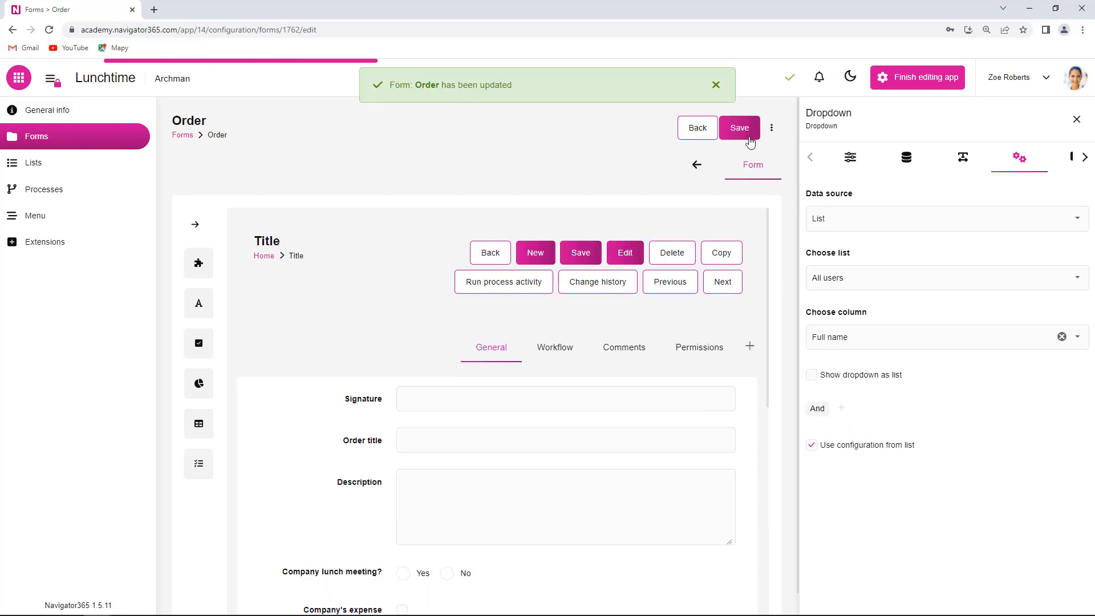
click(850, 159)
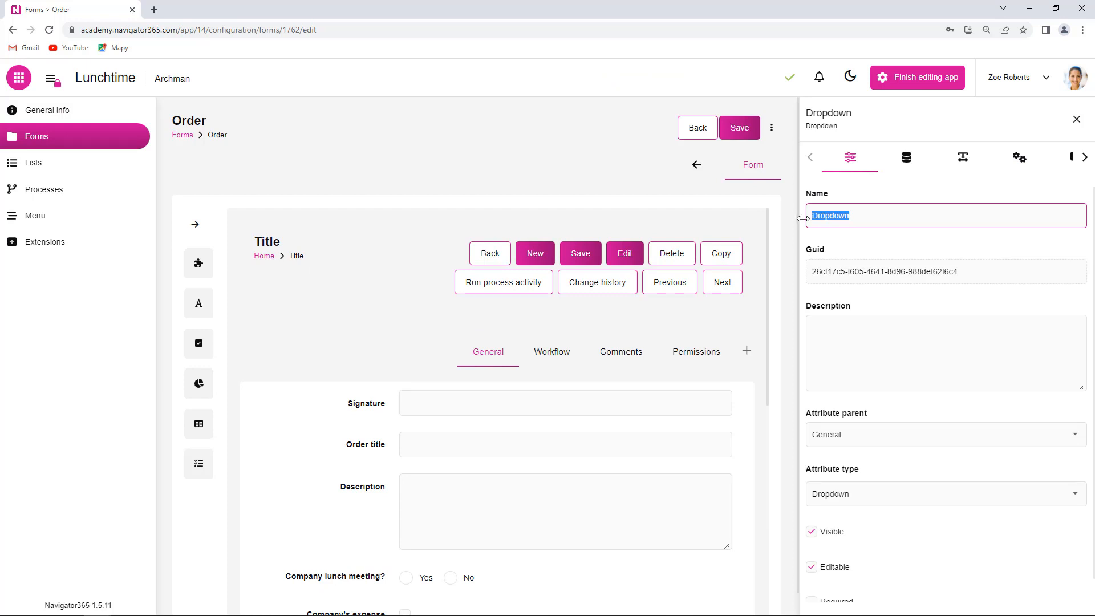
text(Person res)
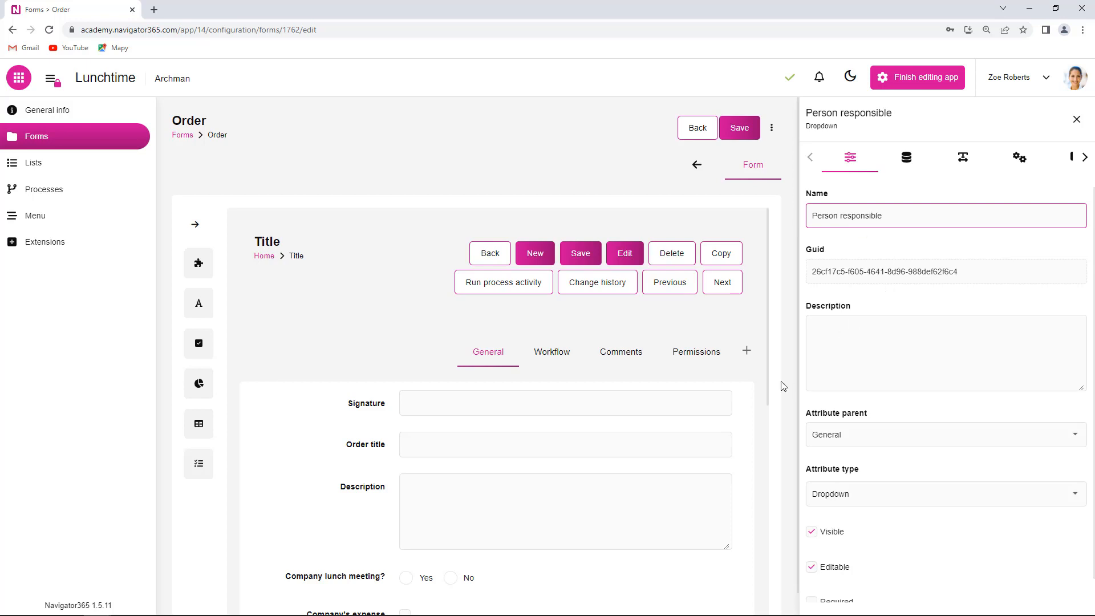
Duplicate the Person responsible dropdown attribute on the form
scroll(518, 396, down, 3)
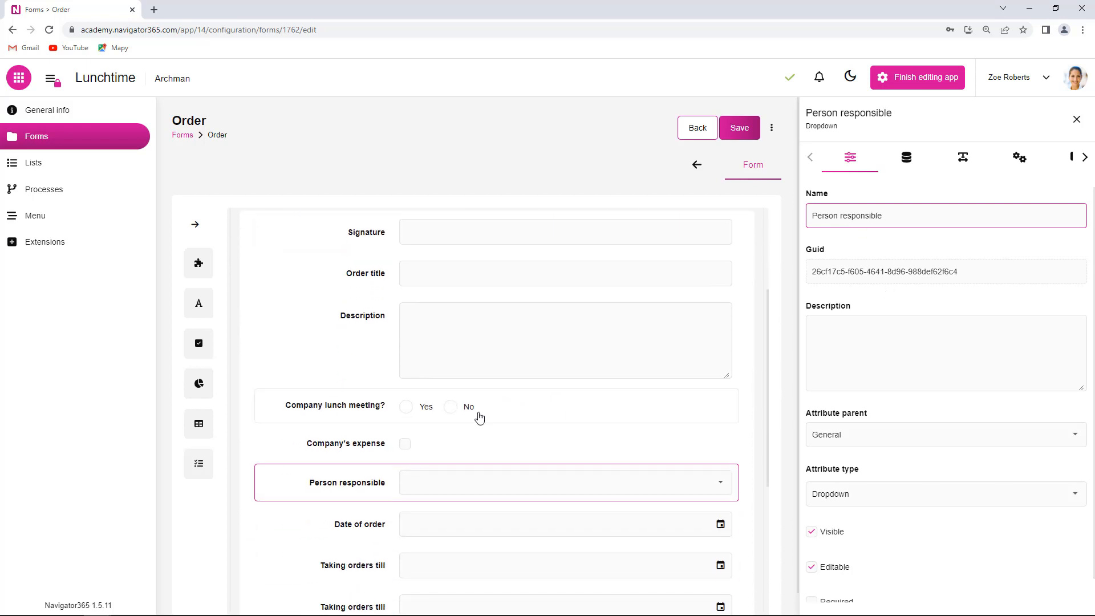
scroll(478, 415, down, 1)
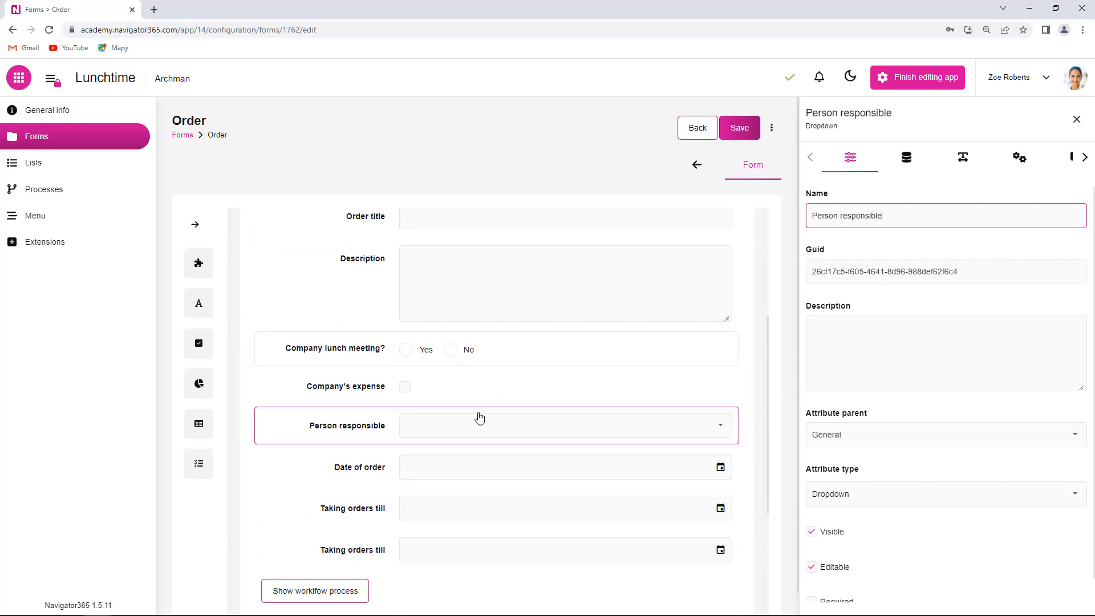
right_click(379, 429)
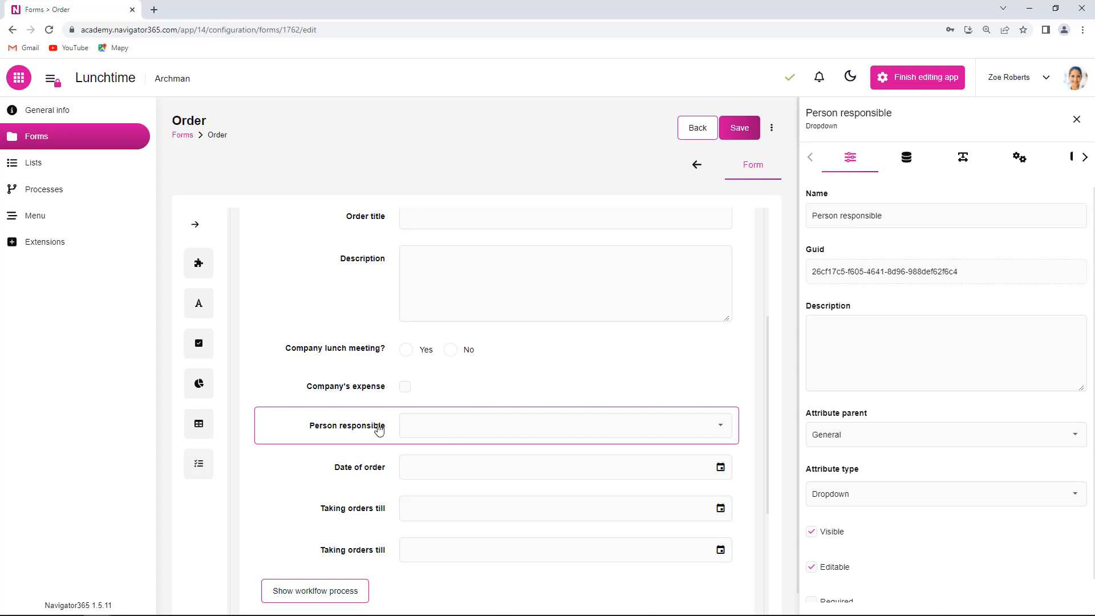
click(421, 459)
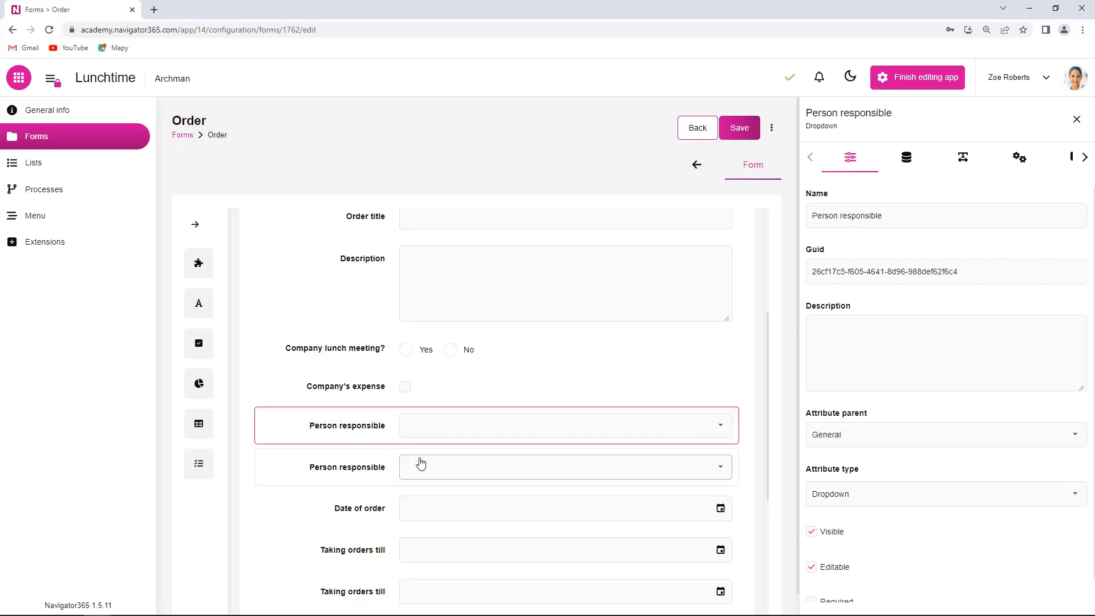
Rename the copied Person responsible attribute as "Restaurant"
click(347, 472)
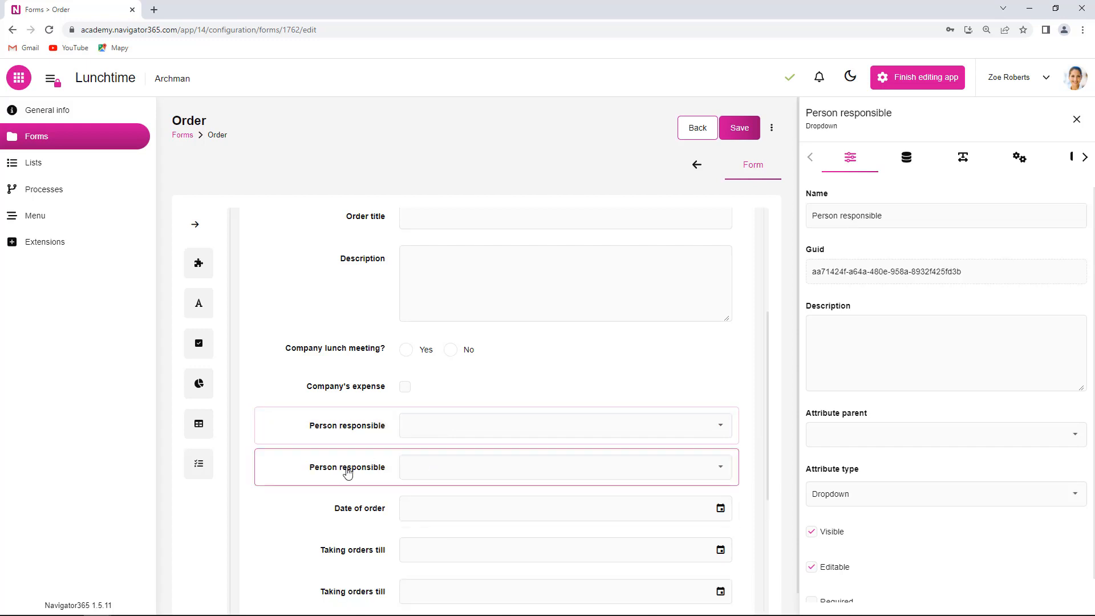
drag(900, 219, 812, 221)
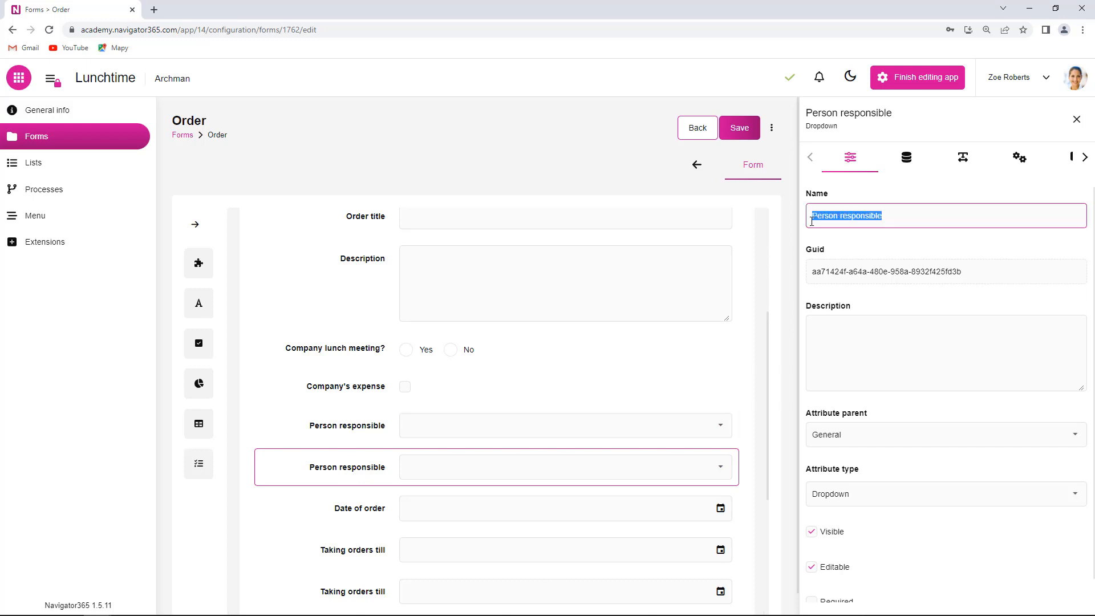
text(Rest)
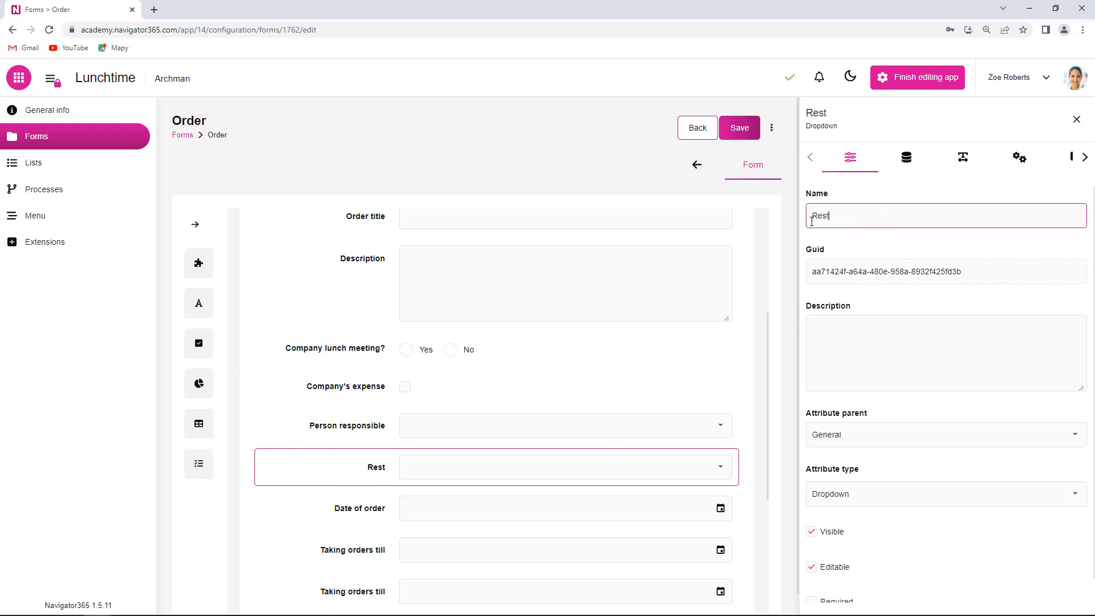
text(aurant)
Set the Restaurant dropdown to use the Restaurants list and its Name column
click(1020, 159)
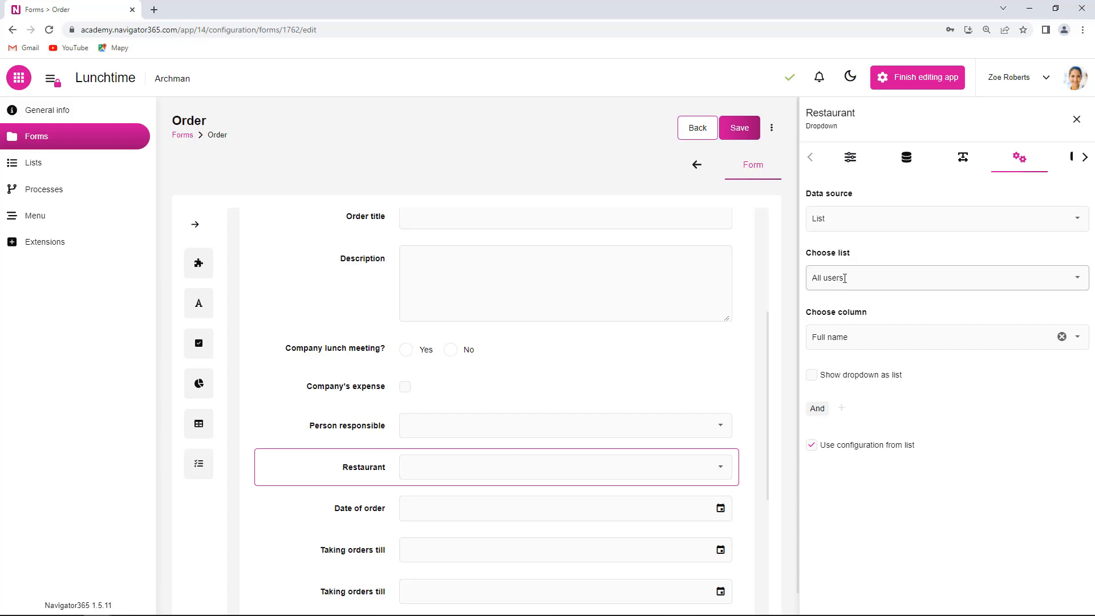
click(1080, 283)
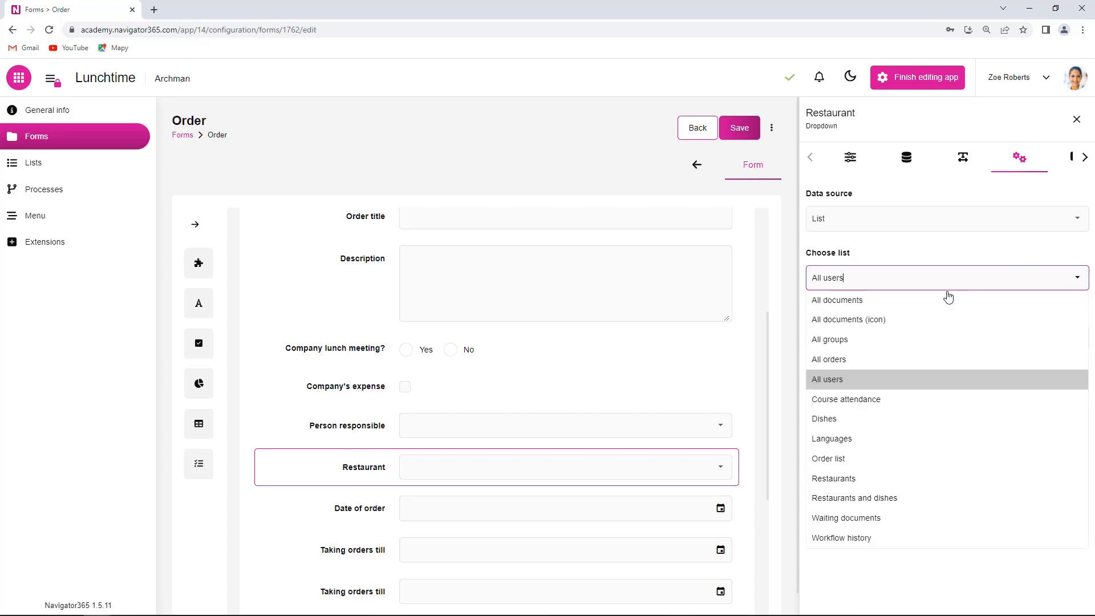
click(853, 485)
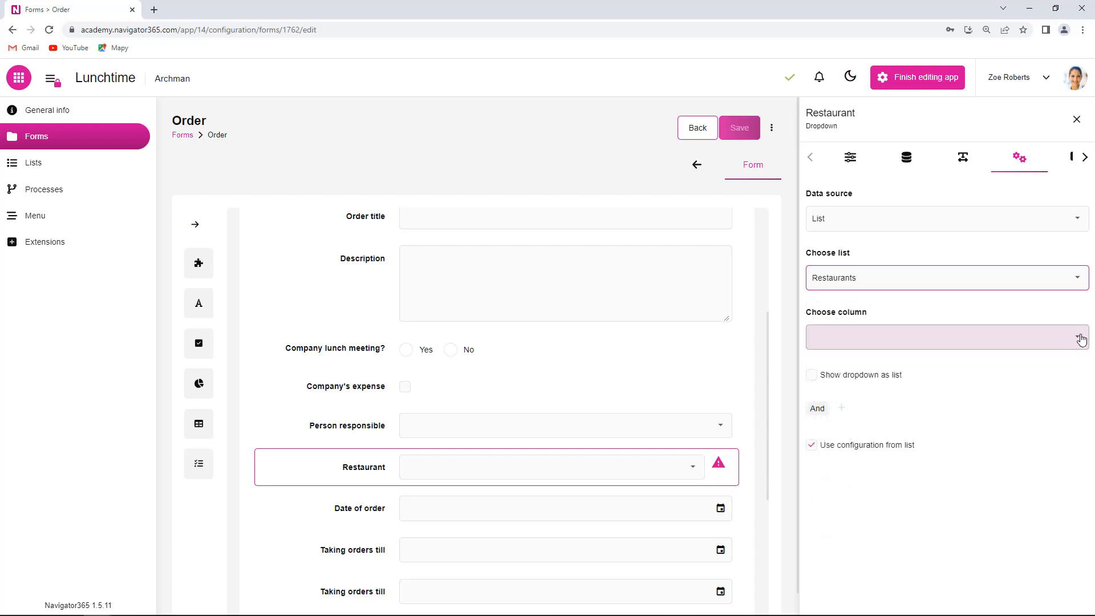
click(1081, 339)
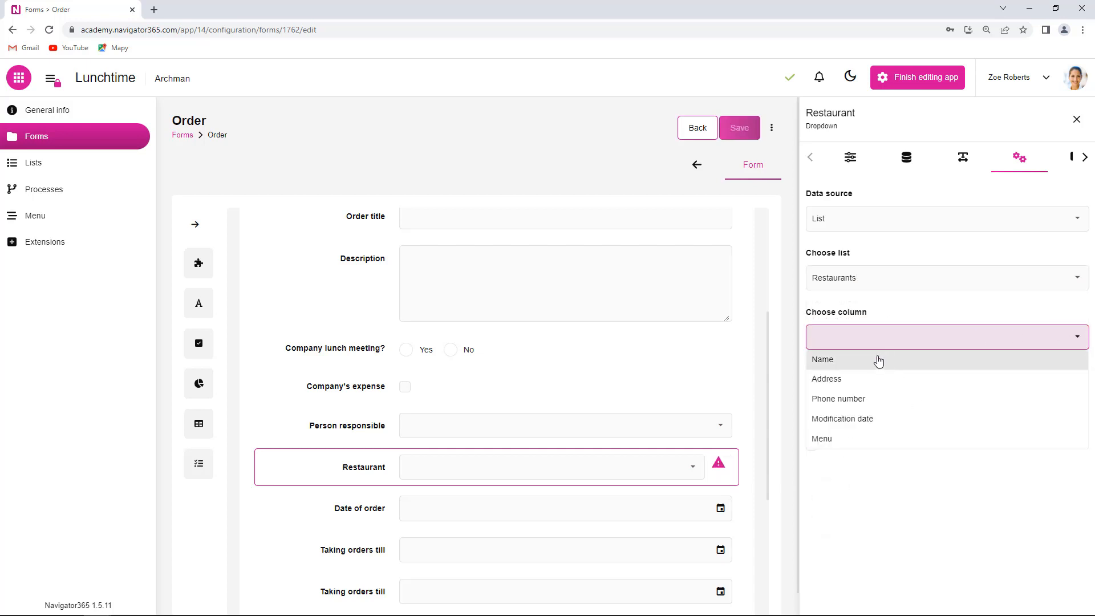
click(845, 360)
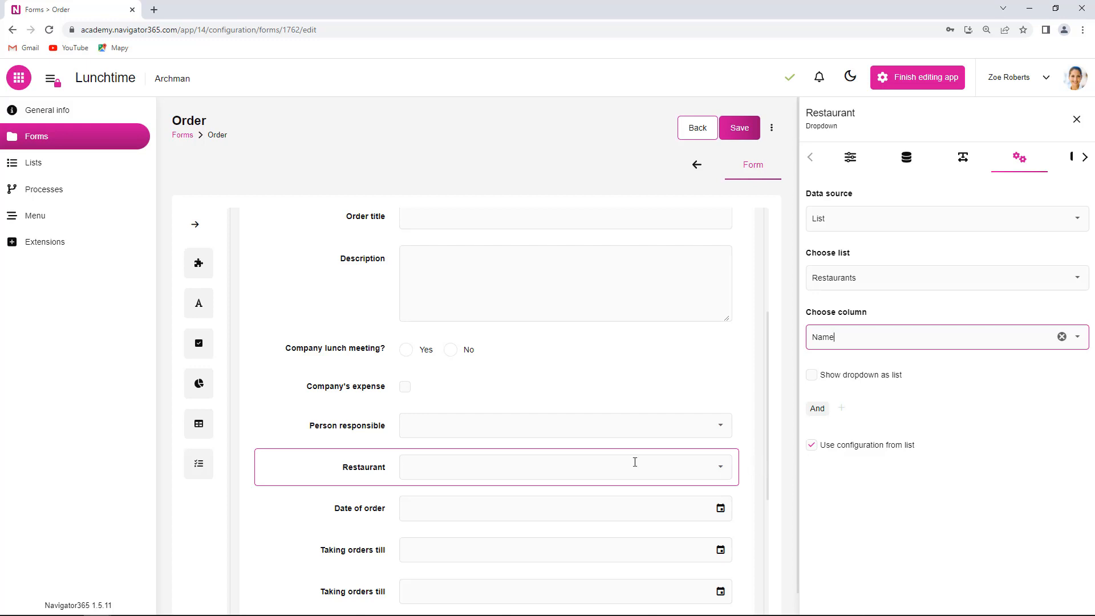
Add a new Dropdown attribute directly below Restaurant and set its data source to Dictionary
click(202, 347)
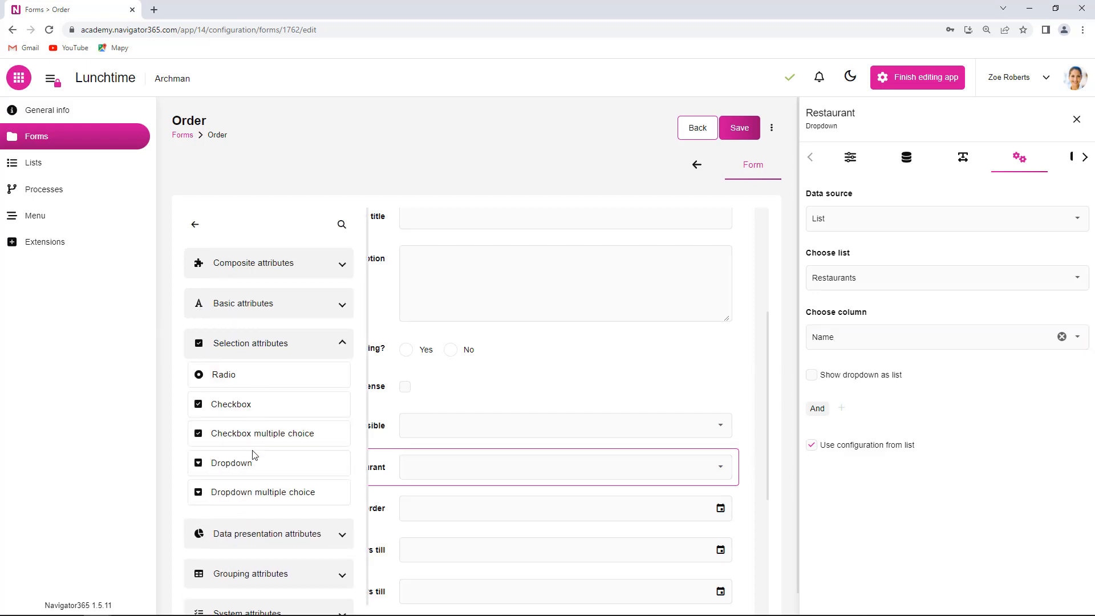
drag(227, 464, 430, 491)
scroll(492, 456, down, 3)
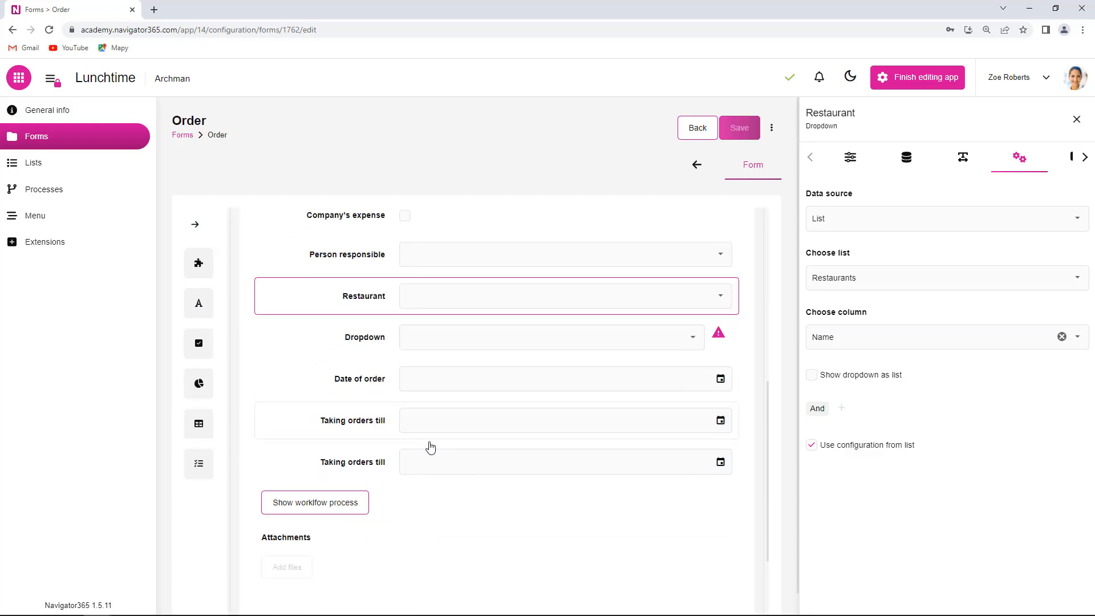
click(365, 347)
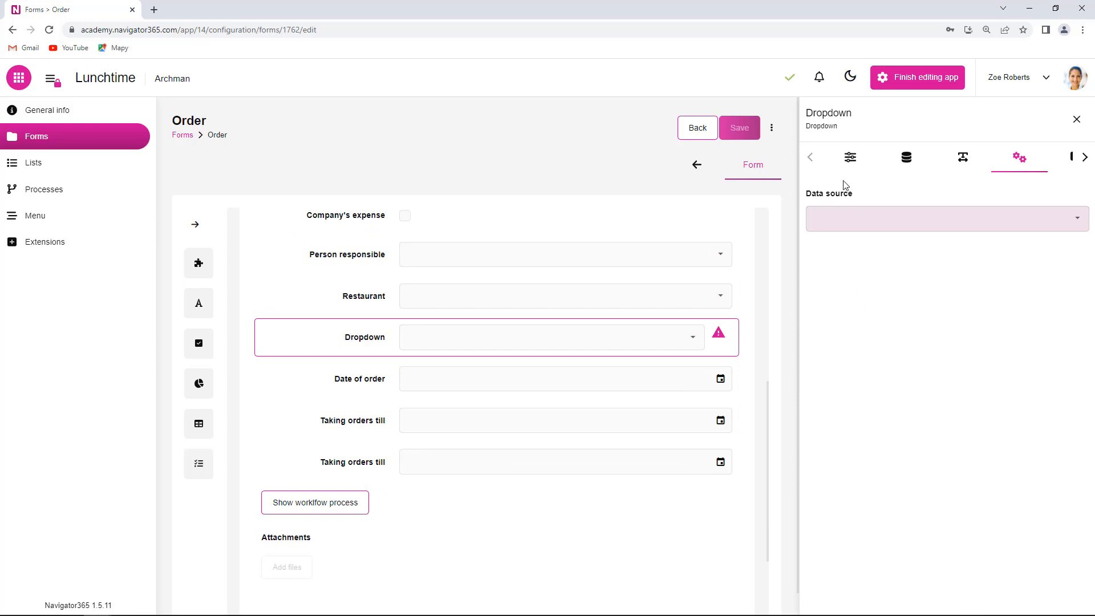
click(1077, 219)
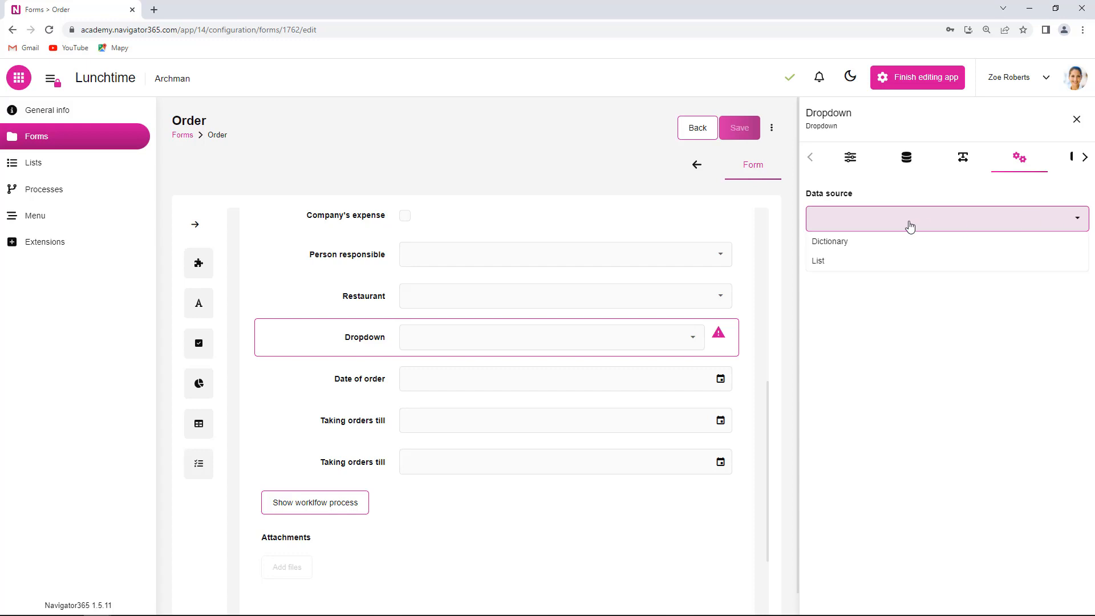
click(839, 241)
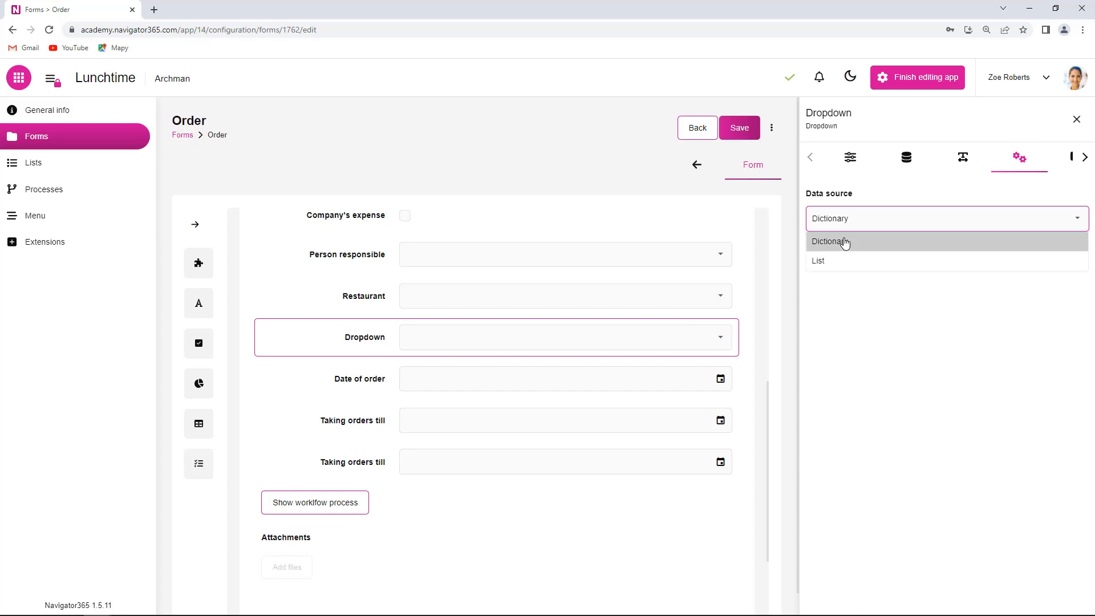
Rename the new Dropdown attribute as "Status"
click(848, 164)
drag(878, 216, 802, 213)
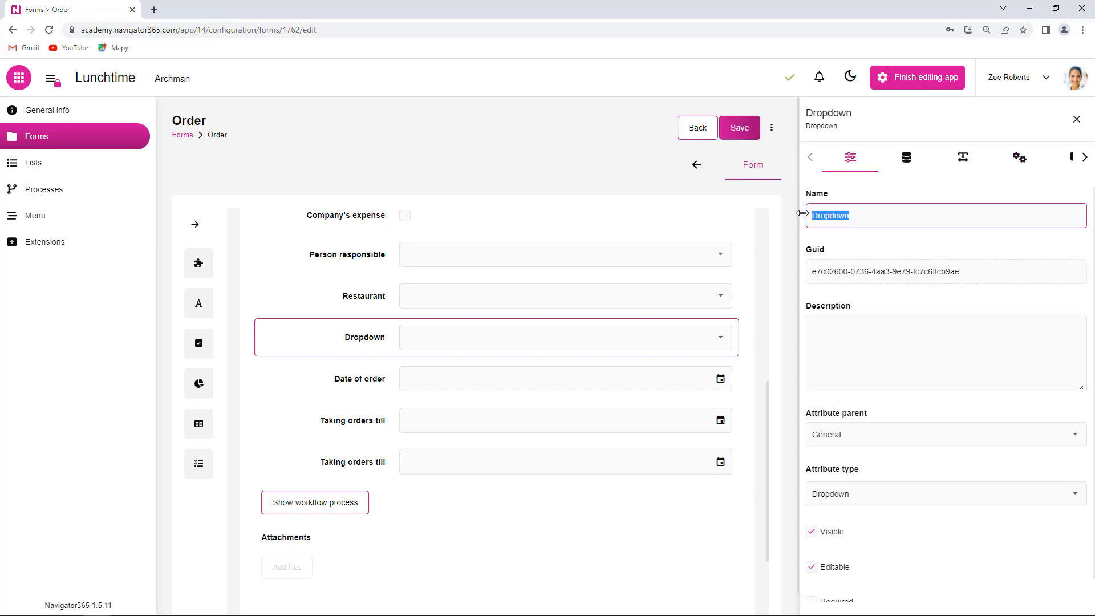
text(Status)
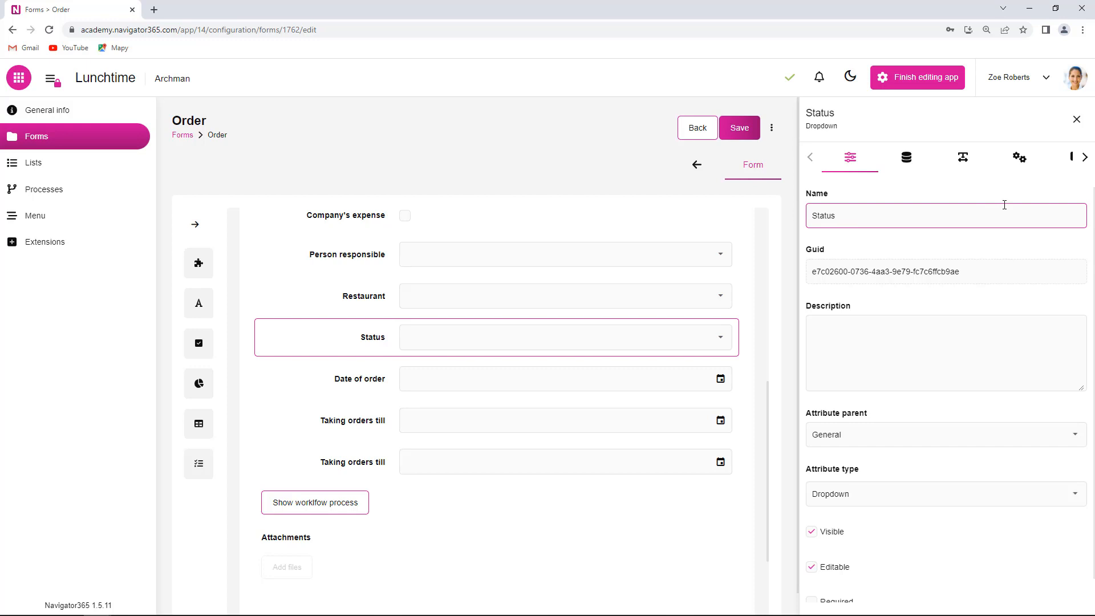
Add five blank dictionary options to the Status dropdown
click(1019, 157)
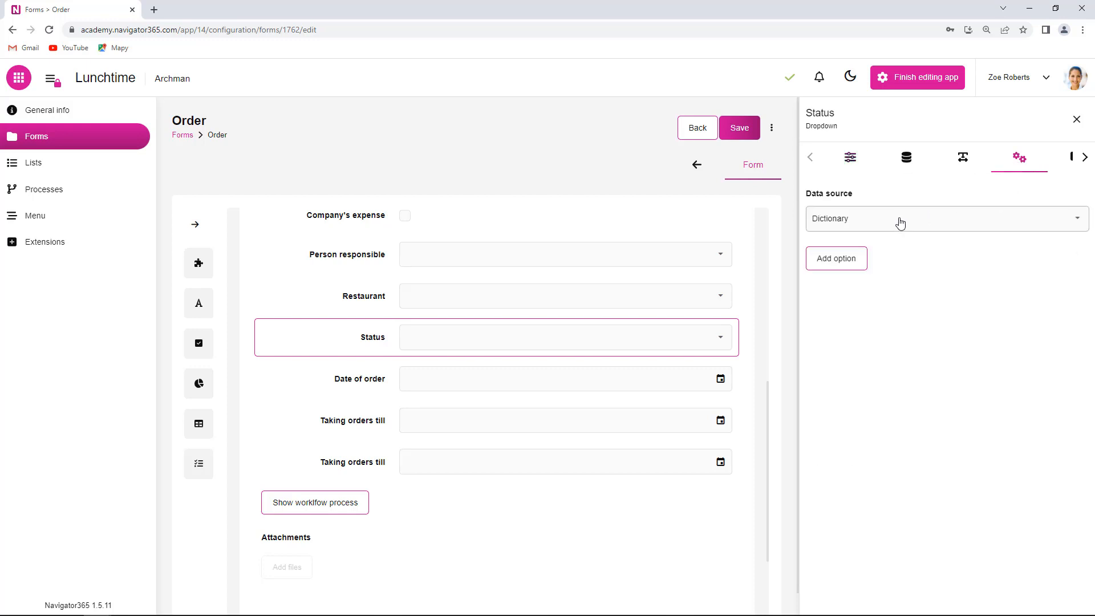
click(836, 260)
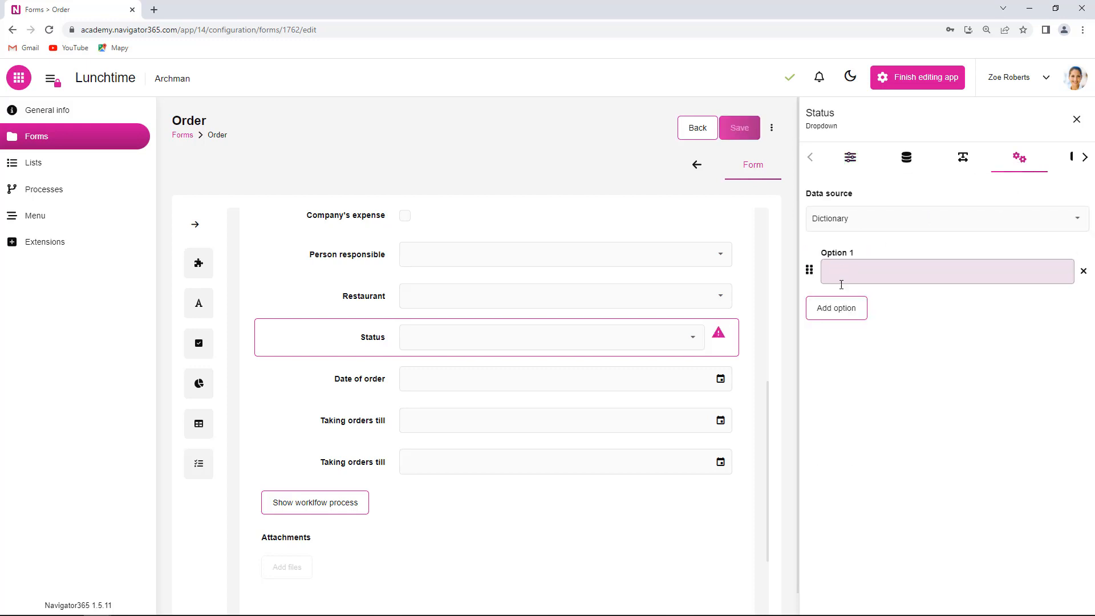
click(840, 309)
click(845, 359)
click(846, 409)
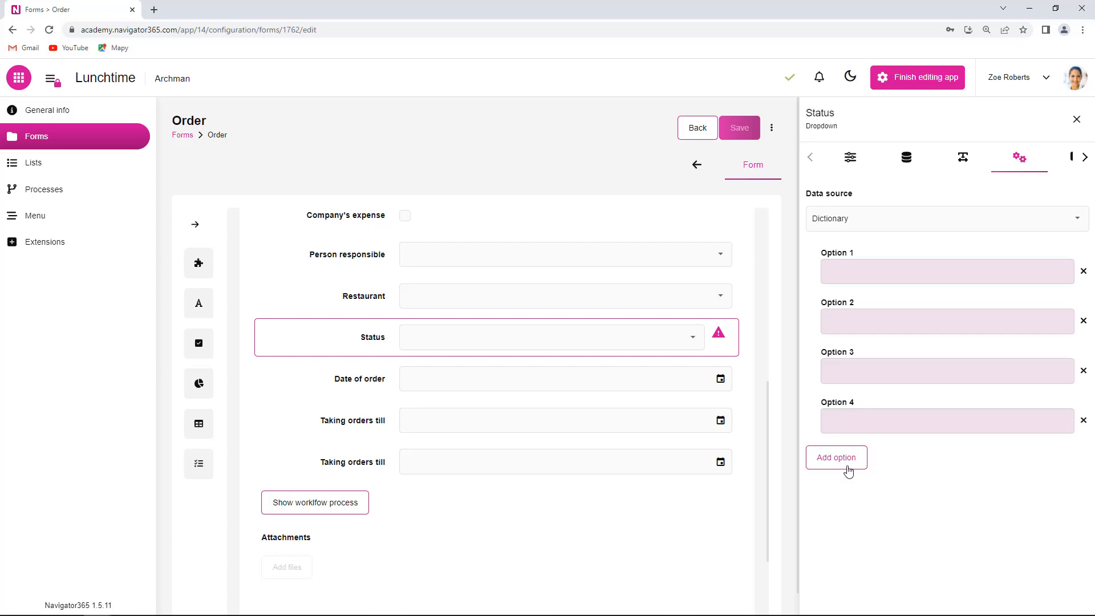
click(848, 466)
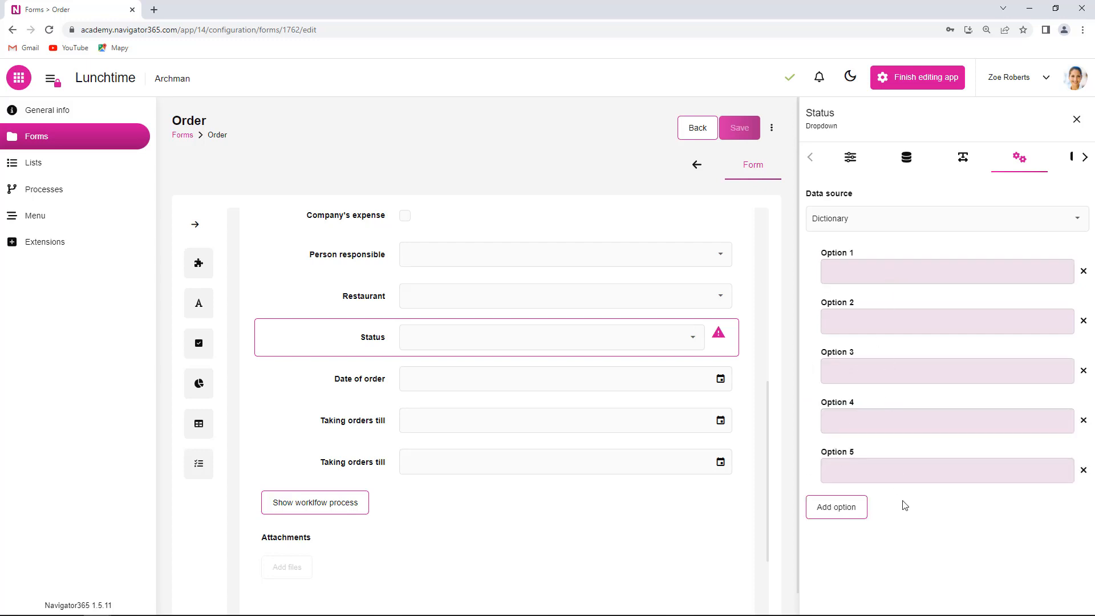
Fill the Status options in order with New, Collecting orders, Checkout, Waiting for delivery and Delivered, and save the Order form
click(867, 271)
text(New)
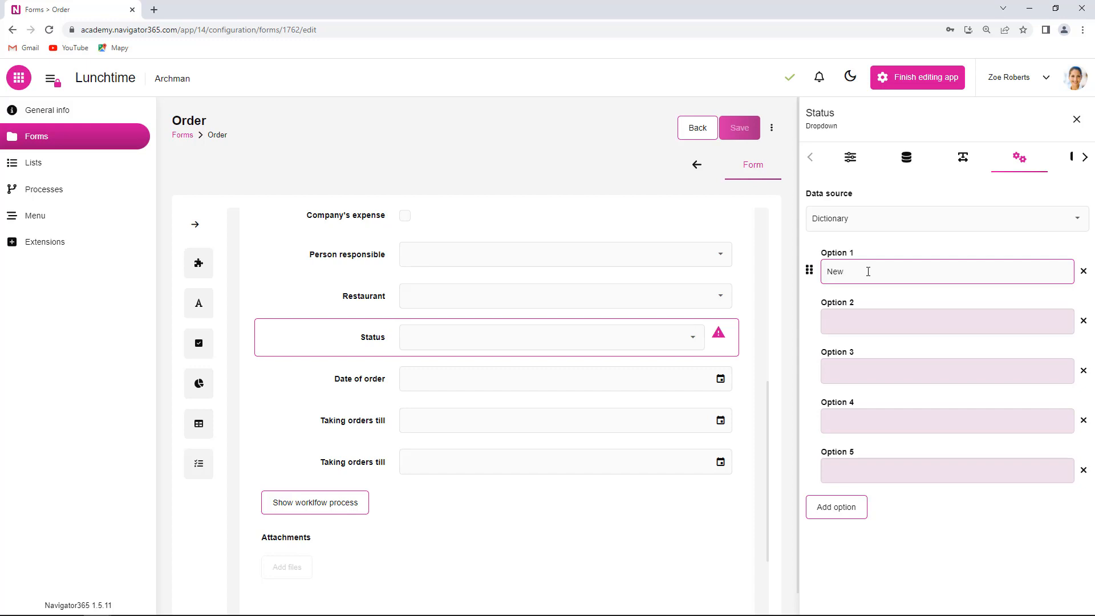
click(894, 322)
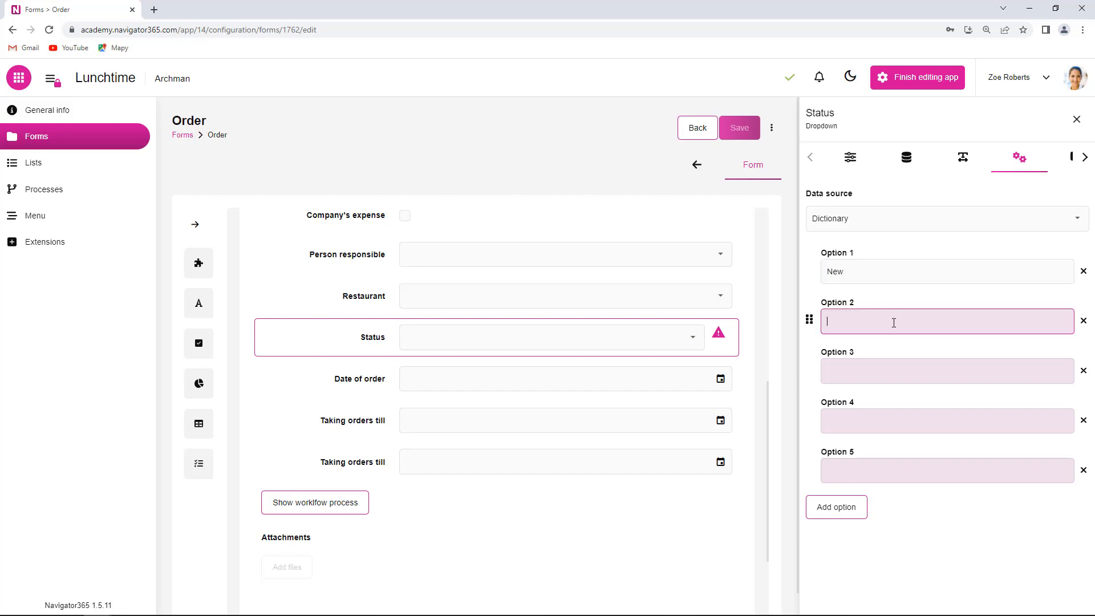
text(Collecting orders)
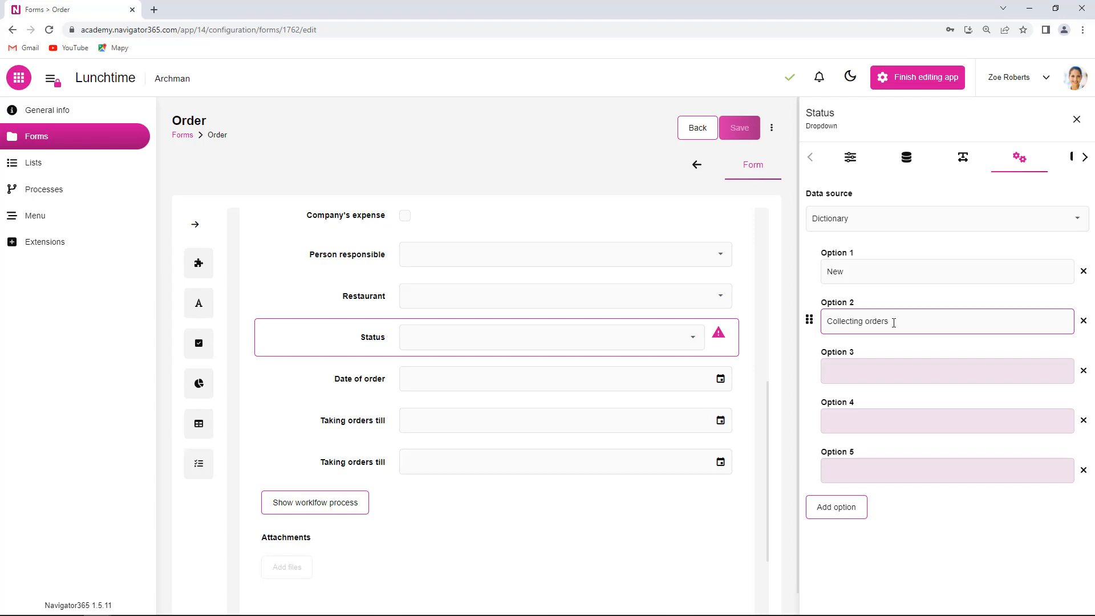
click(913, 370)
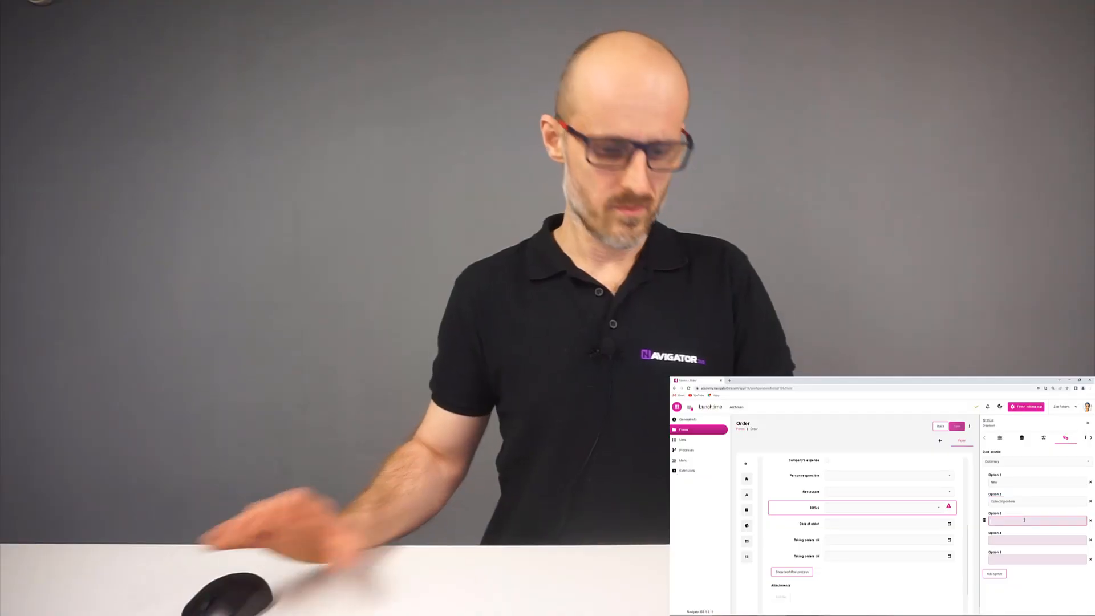
text(Checkout)
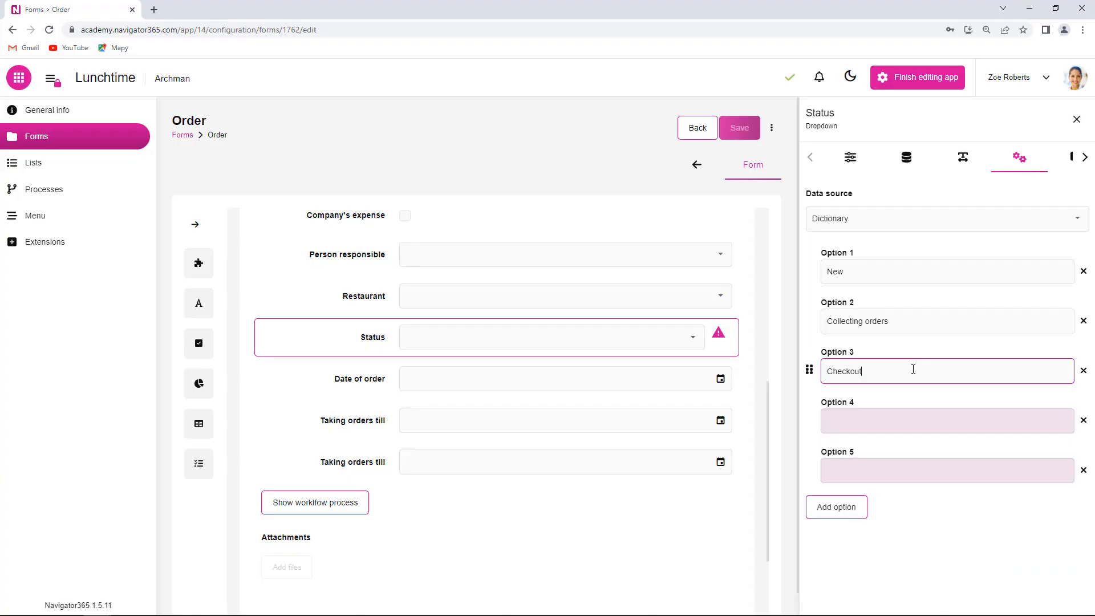
click(886, 429)
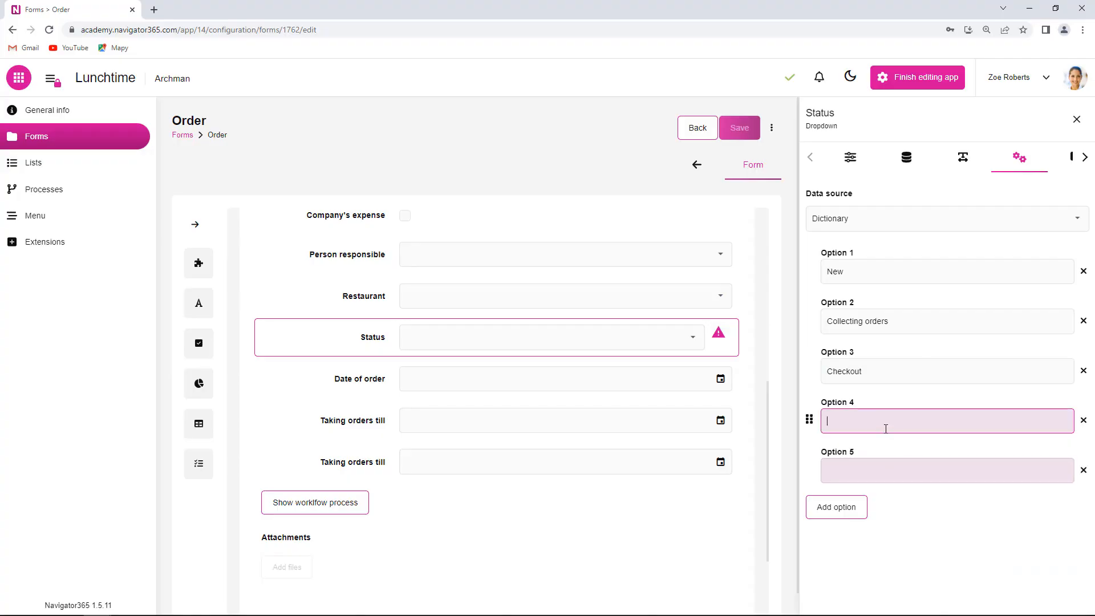
text(Waiting for delivery)
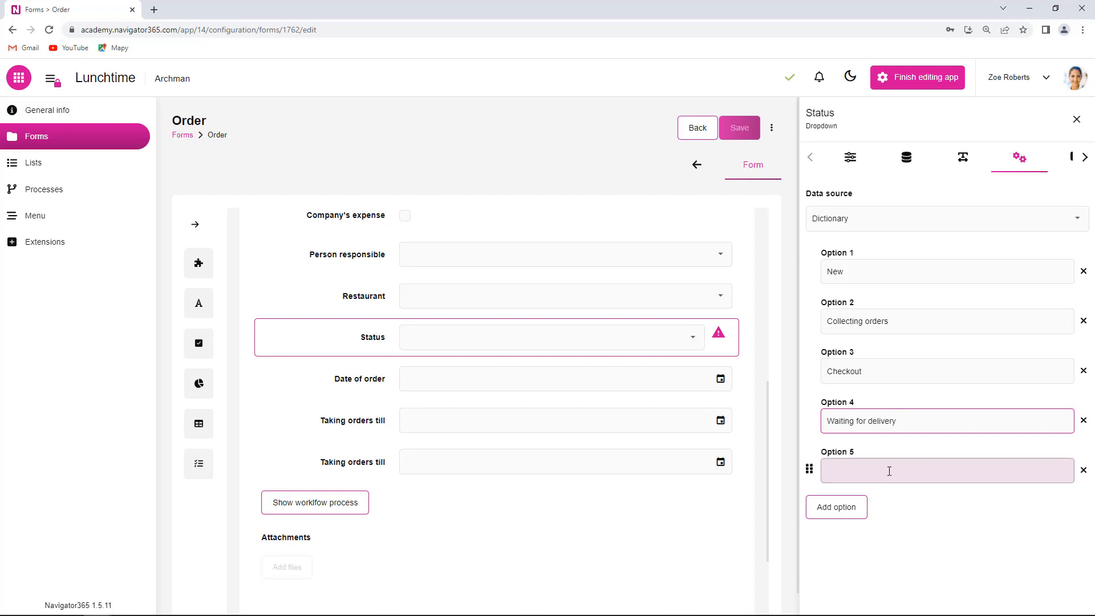
click(888, 471)
text(Delivered)
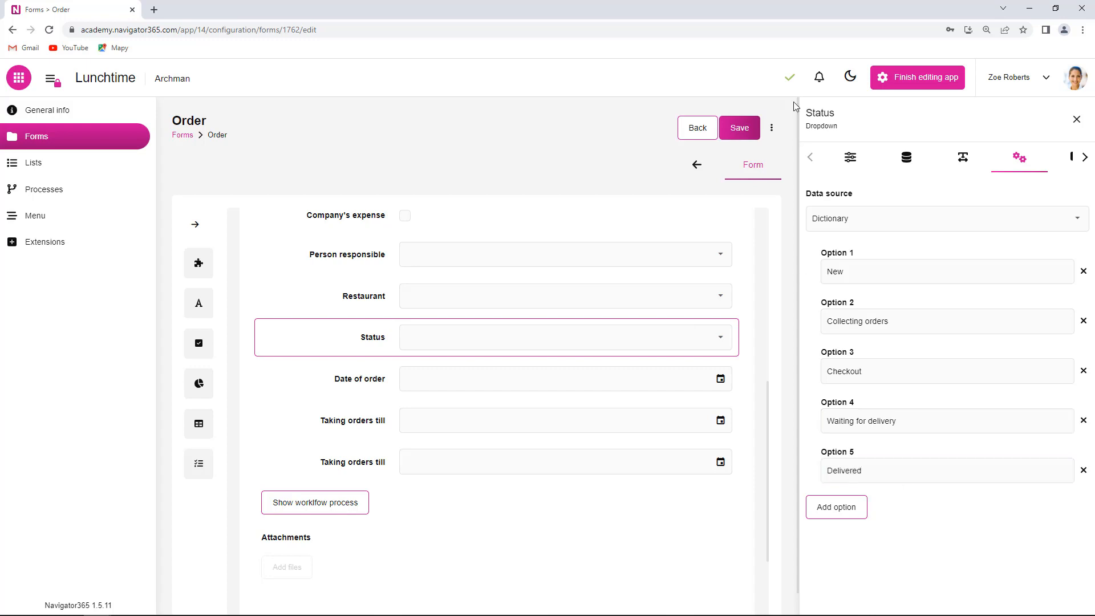
click(743, 129)
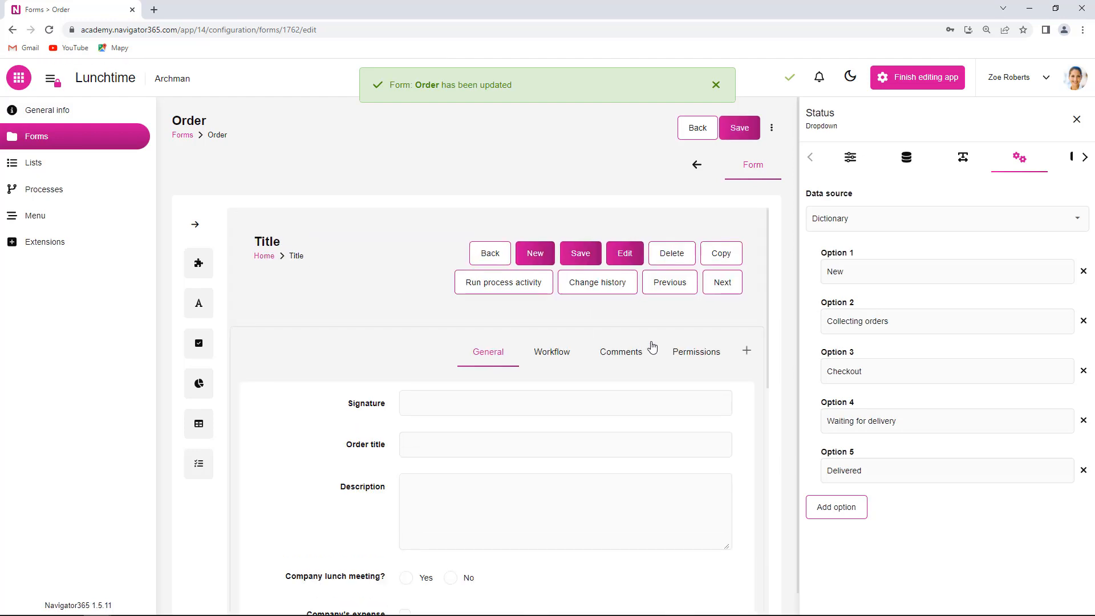
Create a new document from the Order form in the Forms overview
click(57, 138)
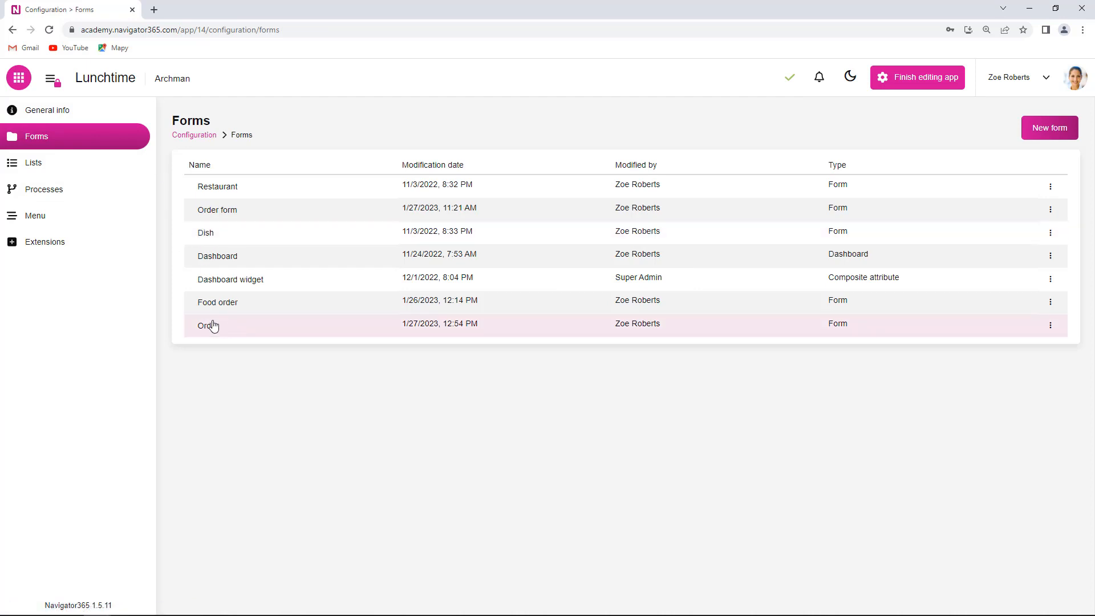
click(1050, 325)
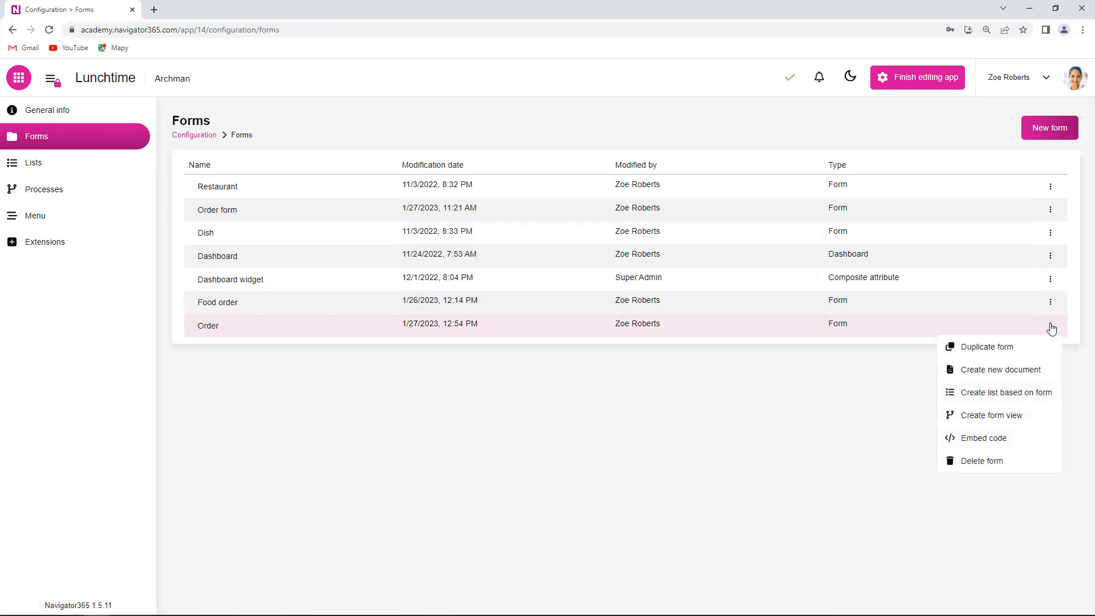
click(1023, 370)
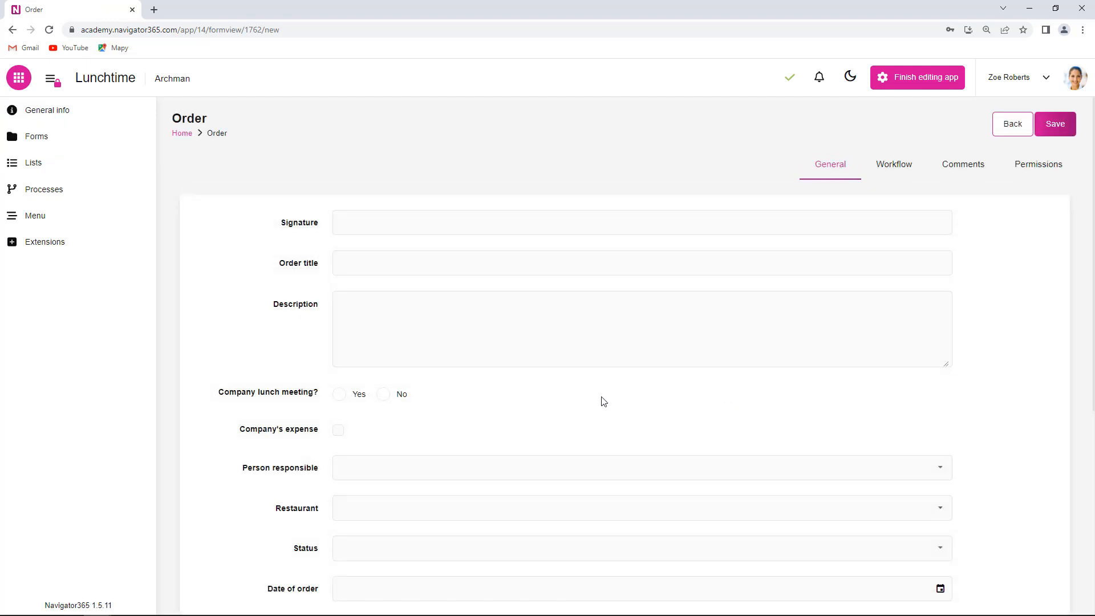
Try both Company lunch meeting? answers in the new document, ending on Yes, and tick Company's expense
scroll(444, 399, down, 1)
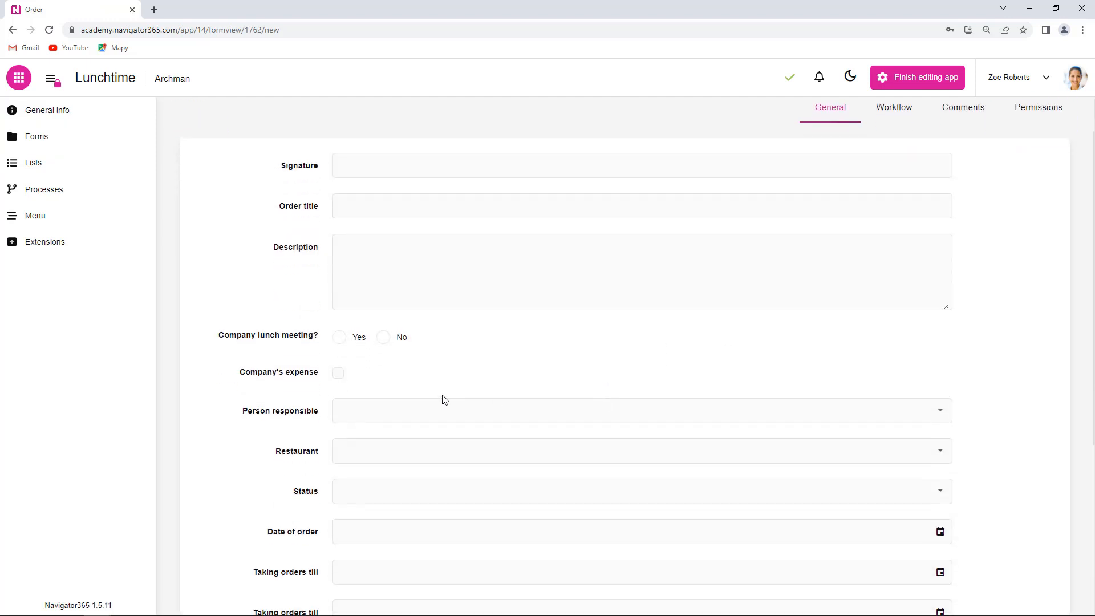
click(339, 337)
click(383, 340)
click(342, 342)
scroll(273, 349, down, 1)
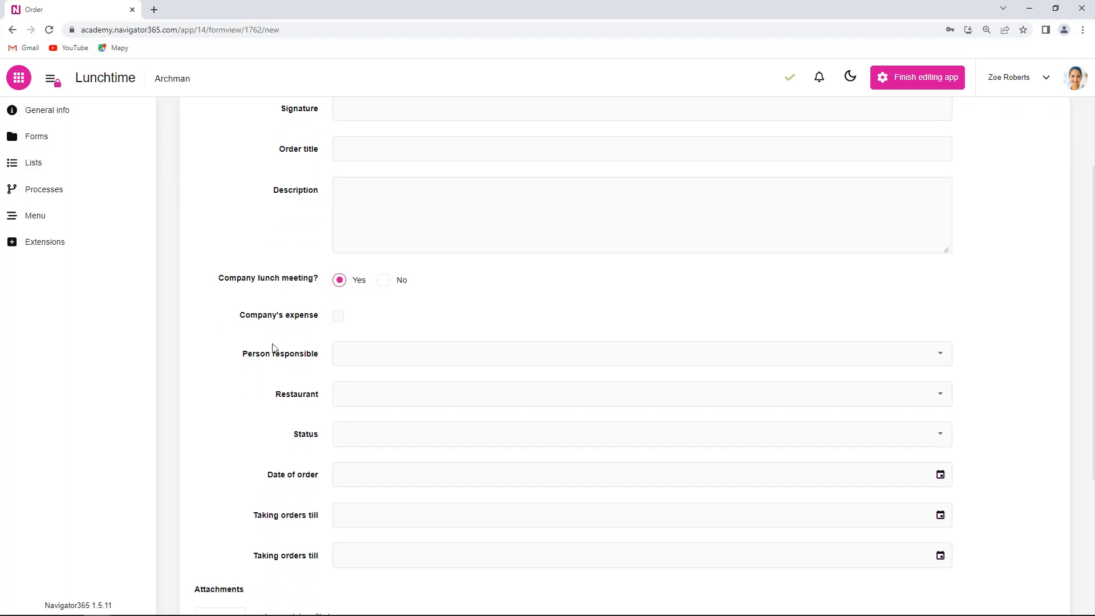
click(338, 316)
Choose an employee from further down the list for Person responsible in the new document
scroll(397, 311, down, 2)
click(939, 243)
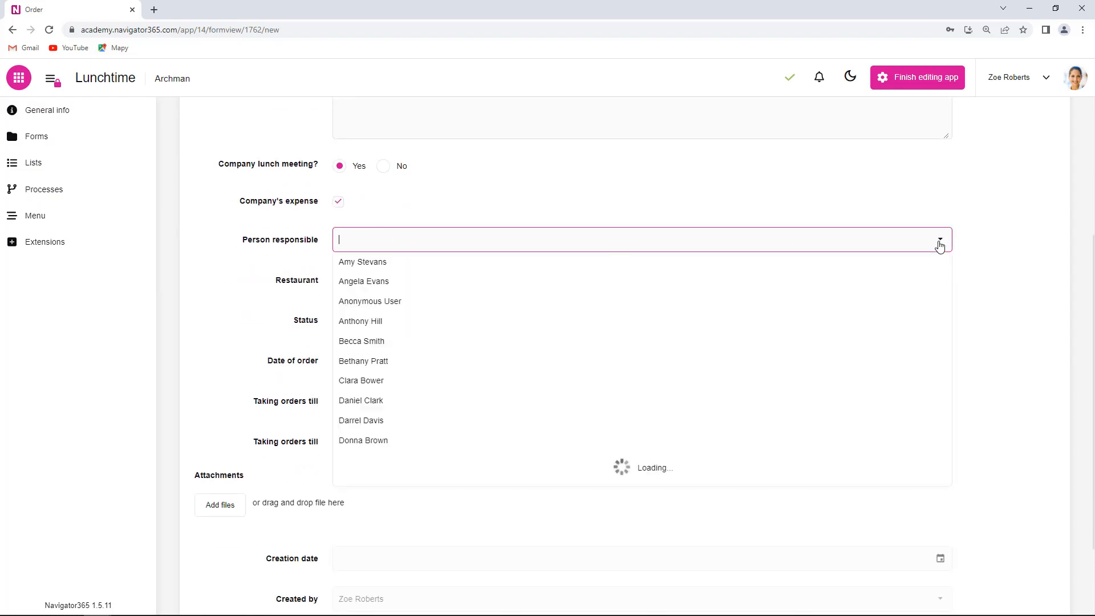
scroll(442, 349, down, 4)
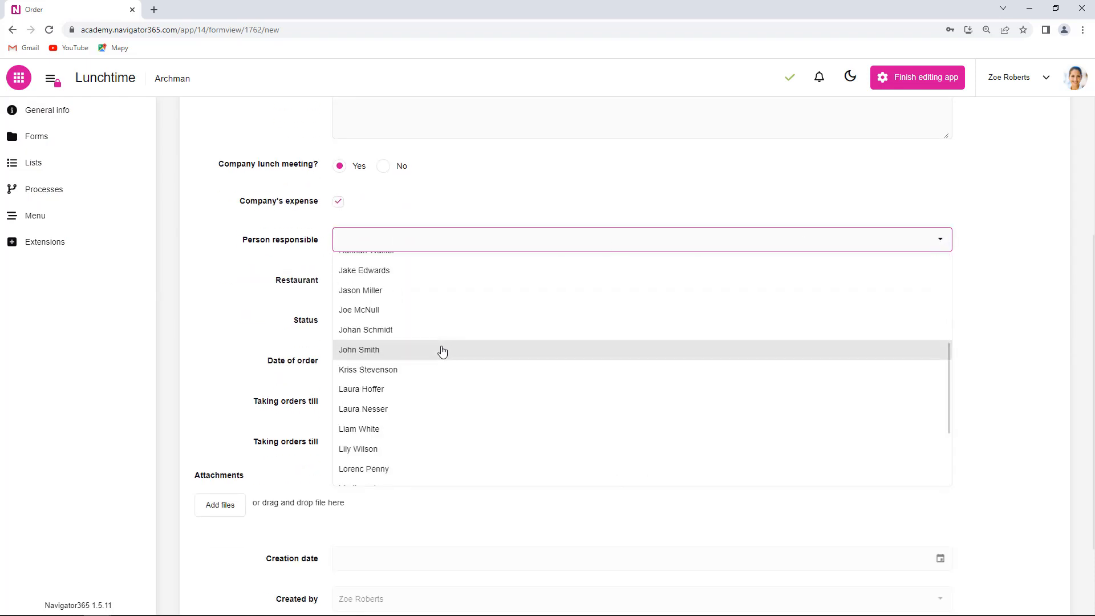
click(406, 351)
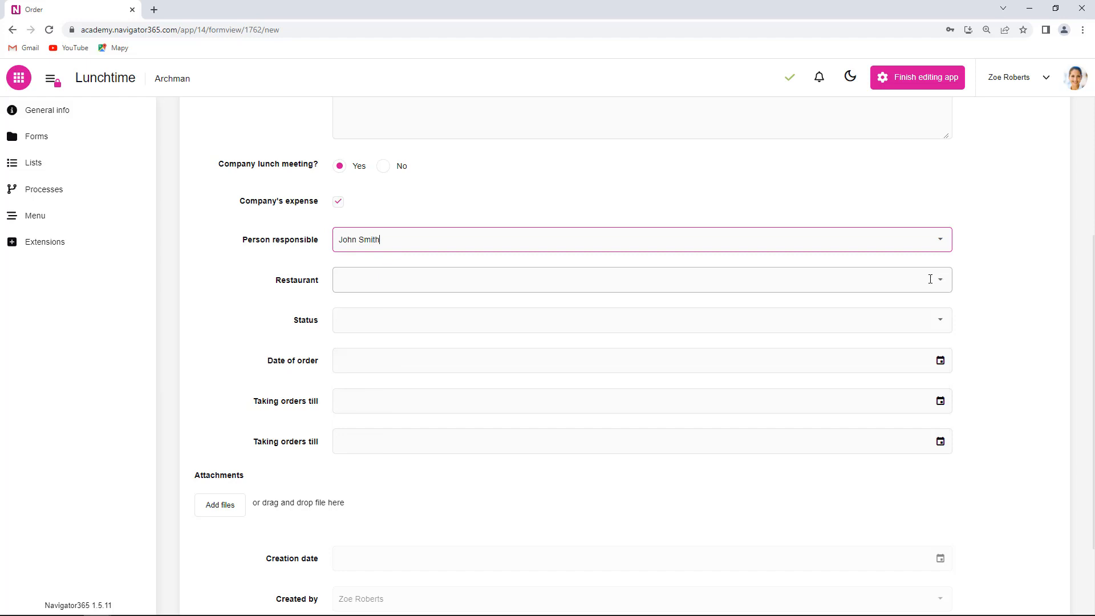
Set Restaurant to McDonalds and Status to New in the new document
click(935, 280)
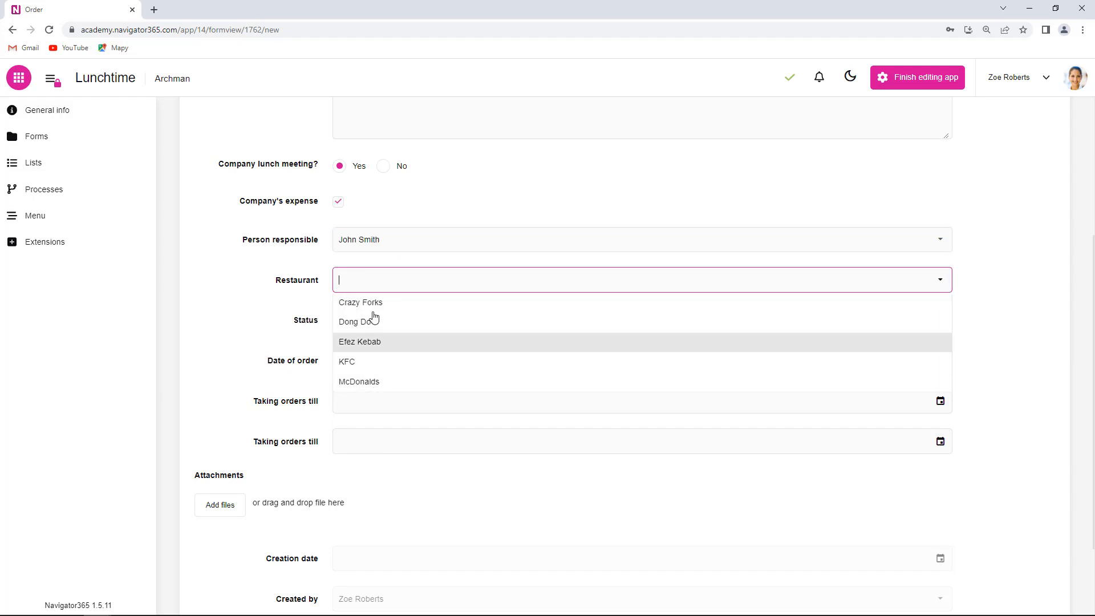
click(379, 382)
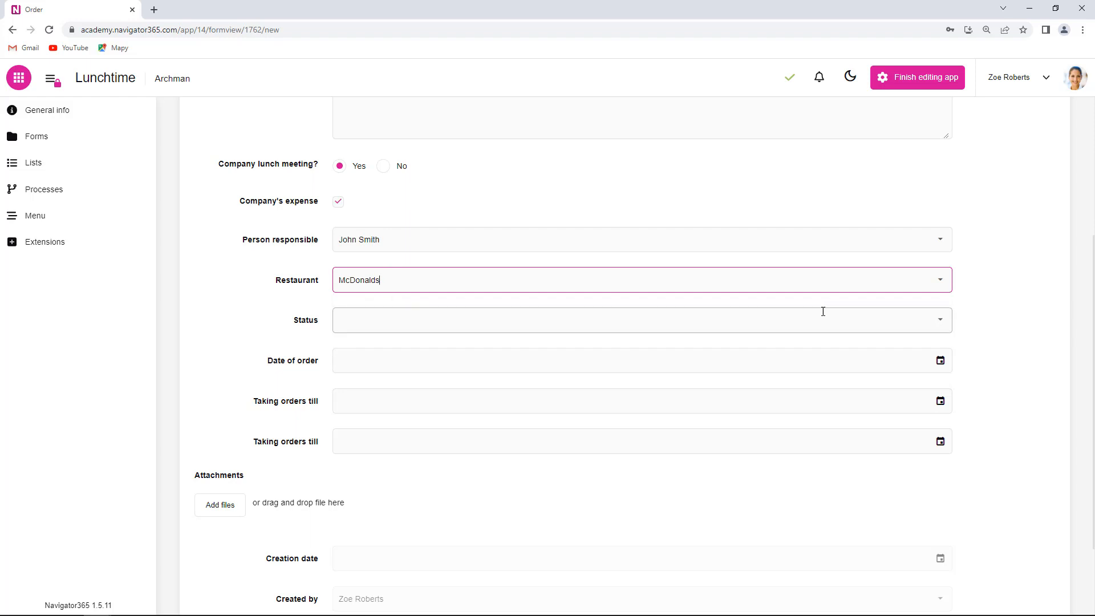
click(942, 321)
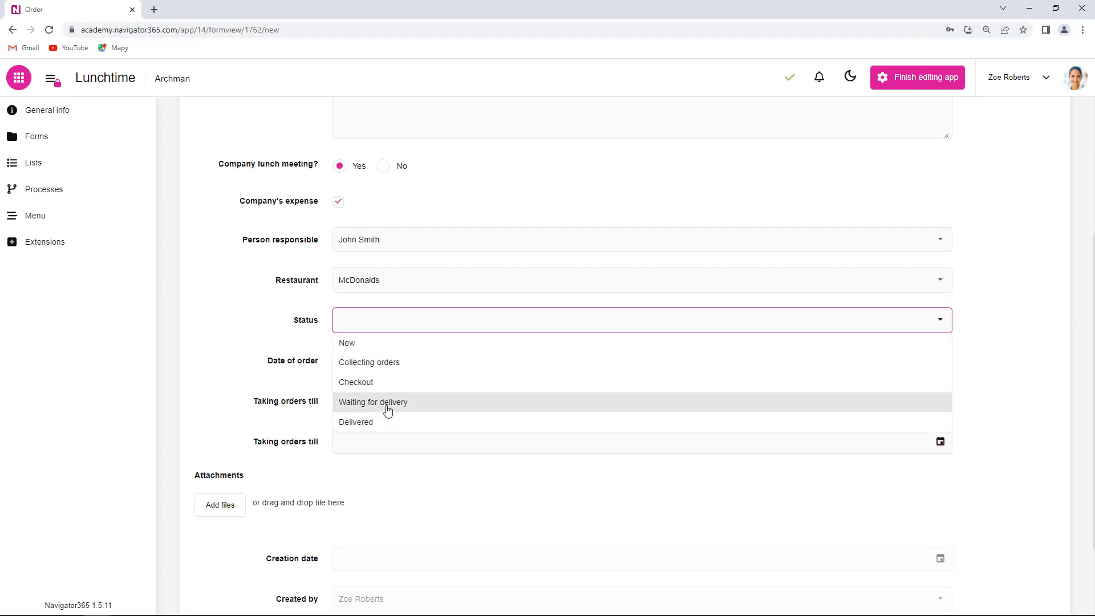
click(371, 343)
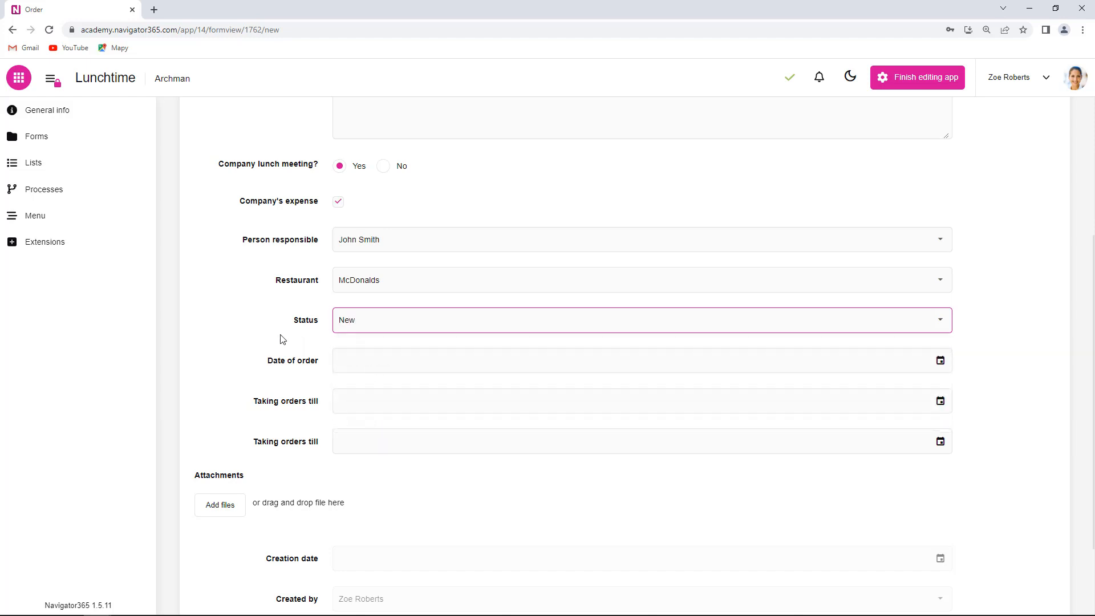
click(234, 323)
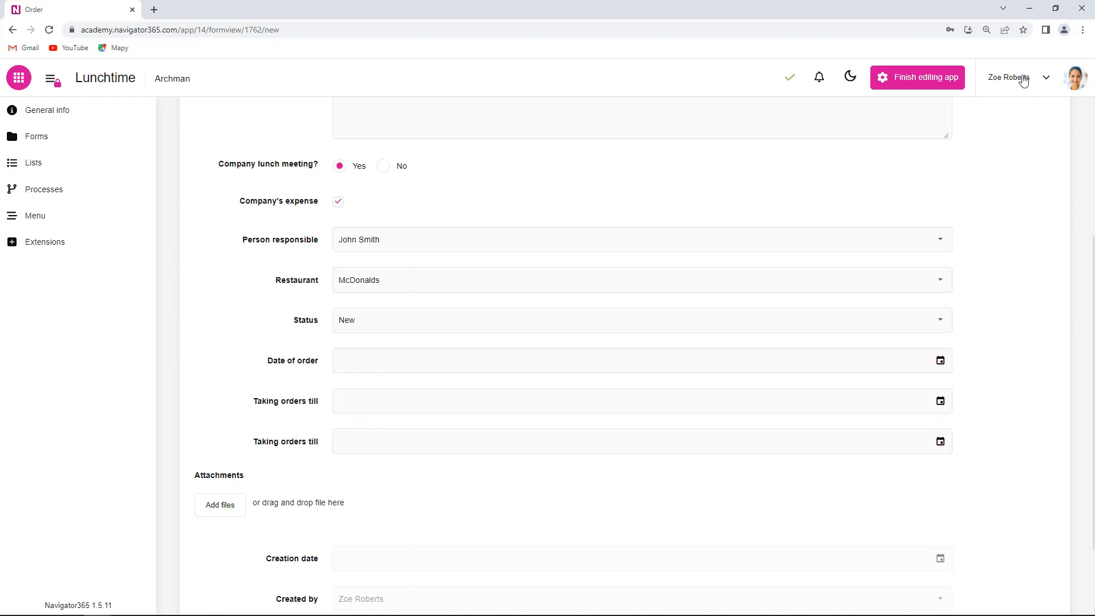
Leave the document unsaved, reopen the Order form's layout for editing and expand the list of attribute categories
scroll(1021, 182, up, 4)
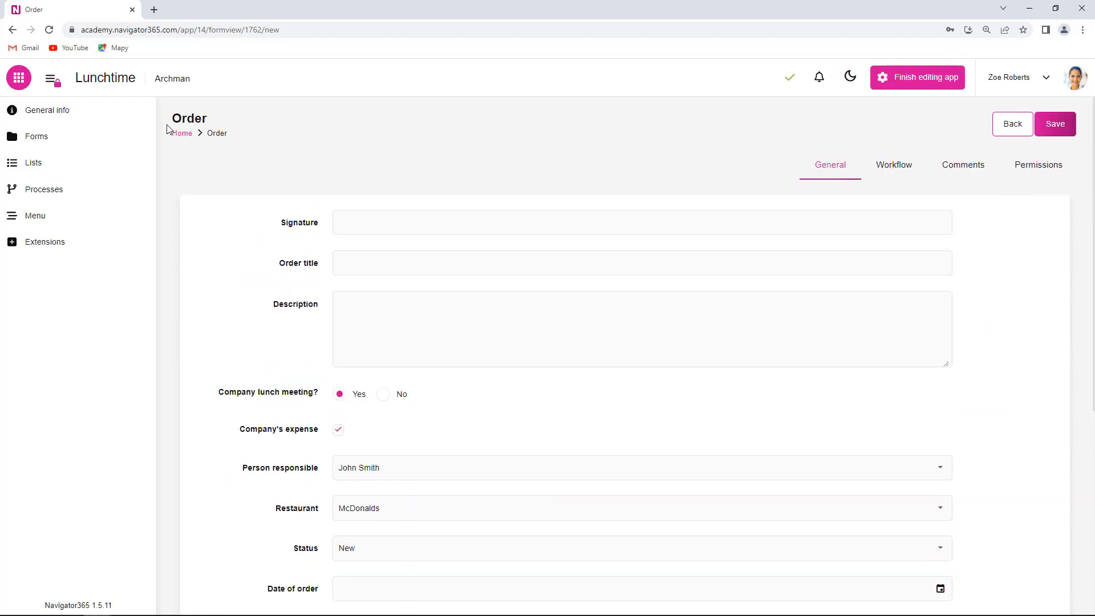
click(52, 139)
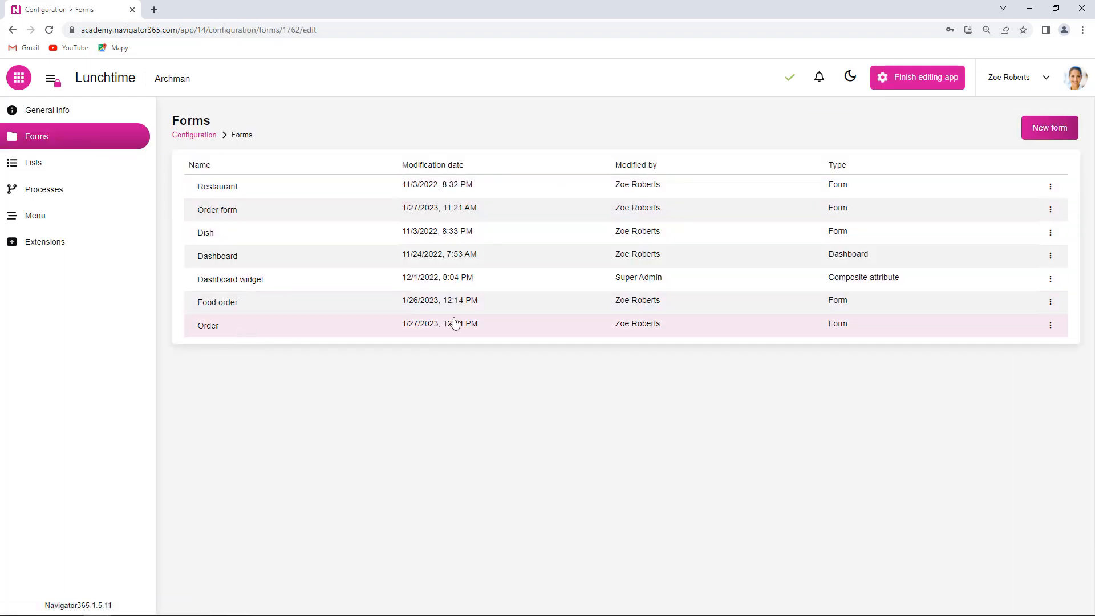
click(454, 323)
click(752, 169)
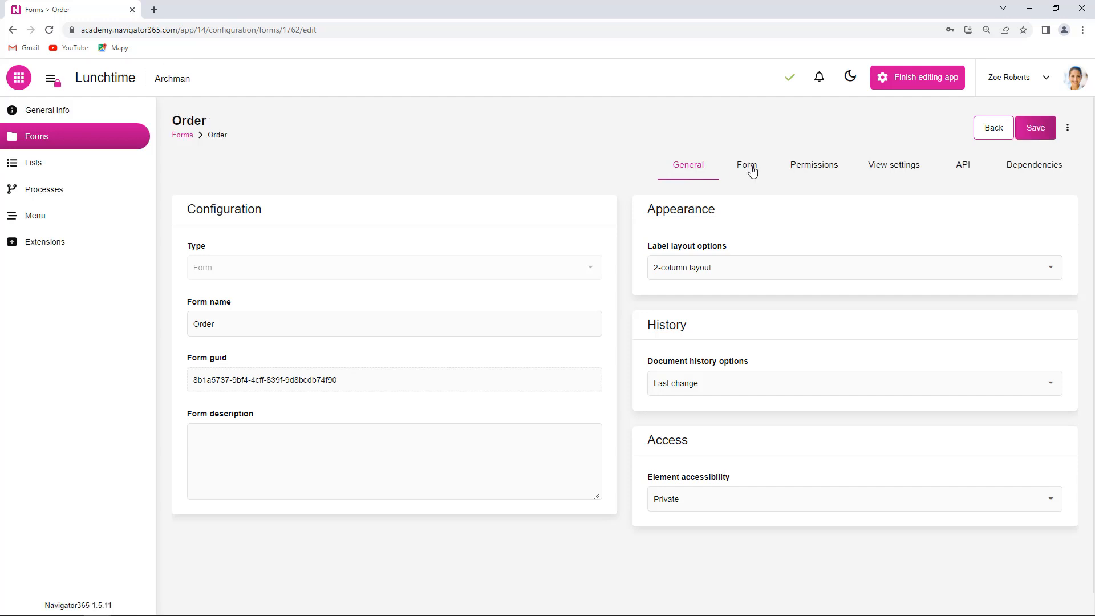
click(192, 227)
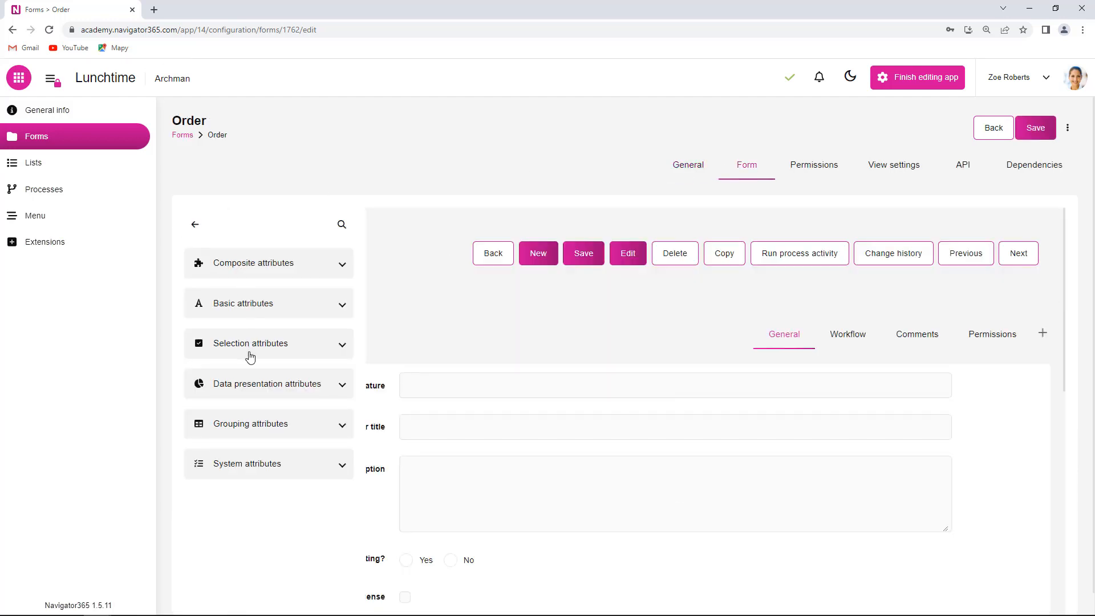